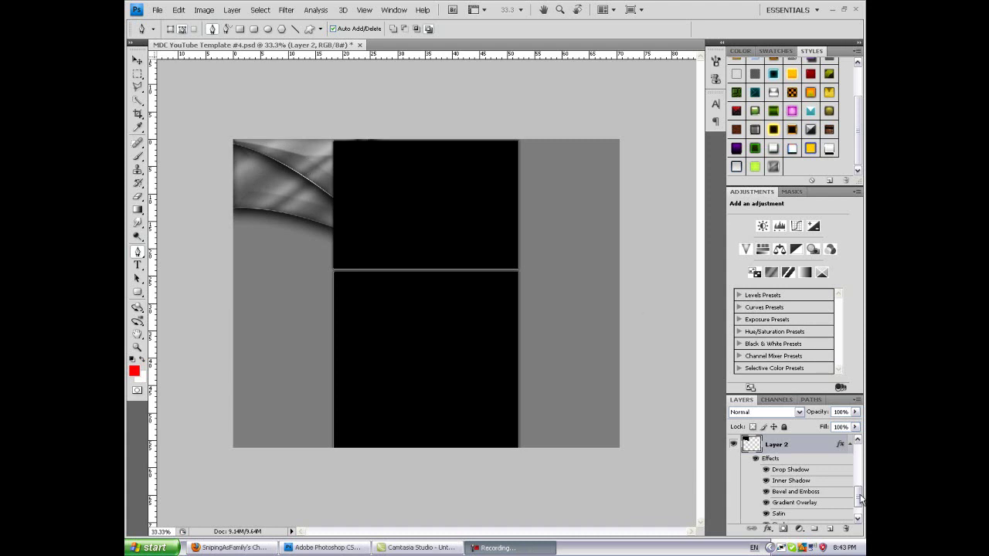
Step: Hide the curved shape layers Layer 2 and Layer 1, and delete both from the template
left_click(738, 449)
left_click(738, 448)
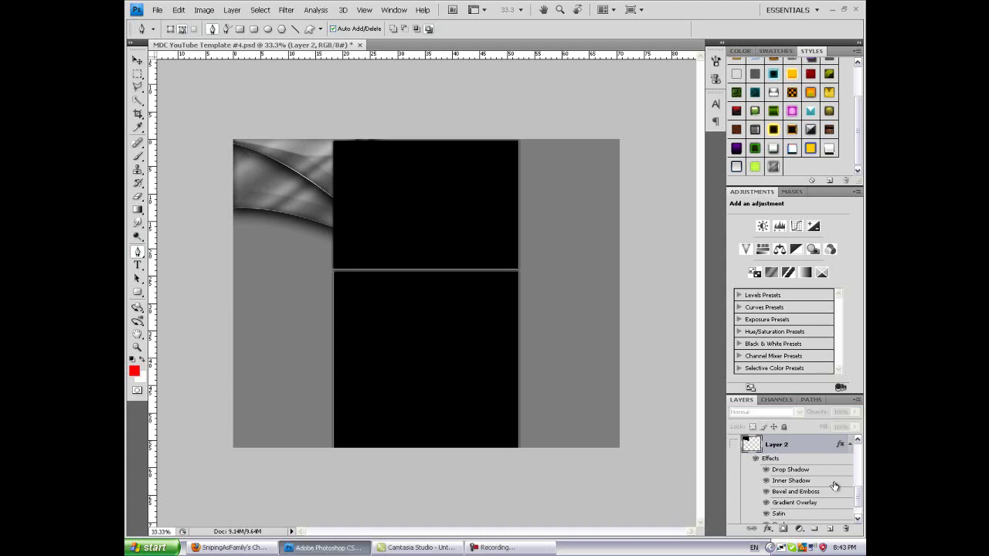
left_click_drag(859, 501, 862, 467)
left_click(734, 494)
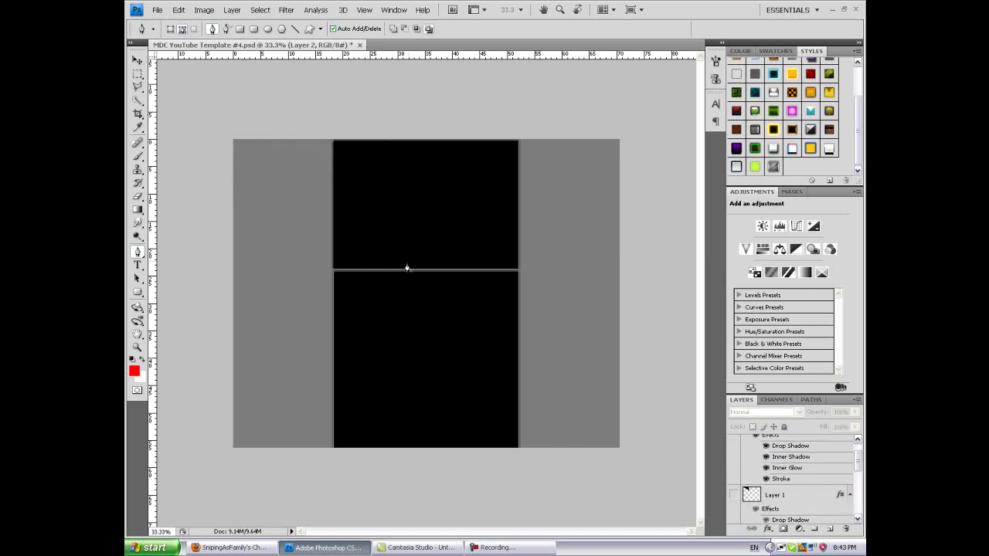
scroll(857, 478, "up", 3)
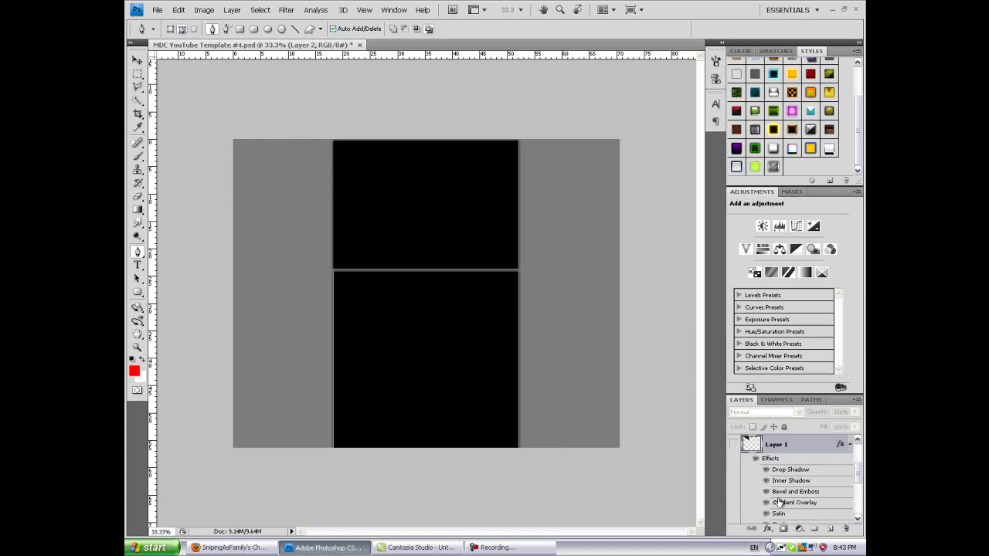
key("Delete")
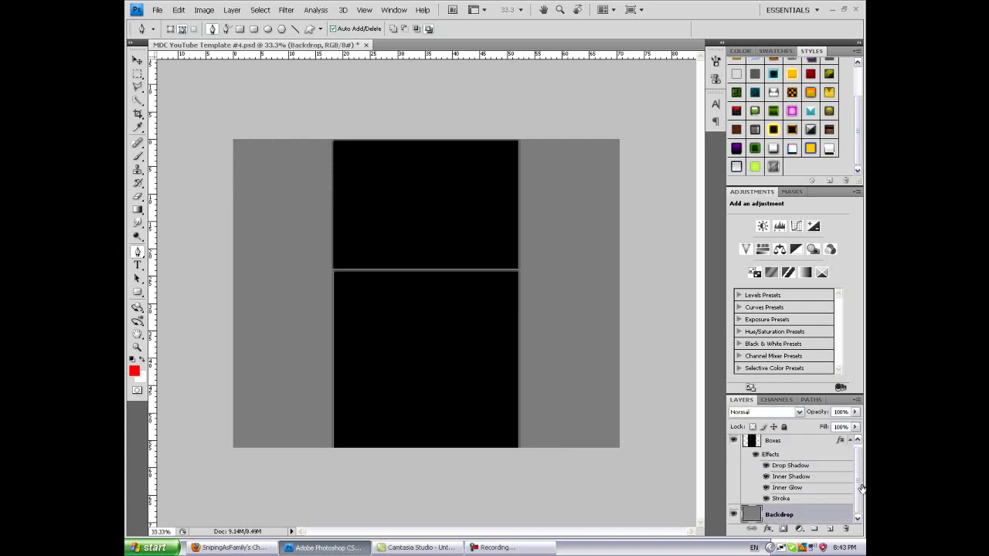
Step: Add a new empty layer directly above Backdrop, beneath the Boxes layer
left_click(788, 446)
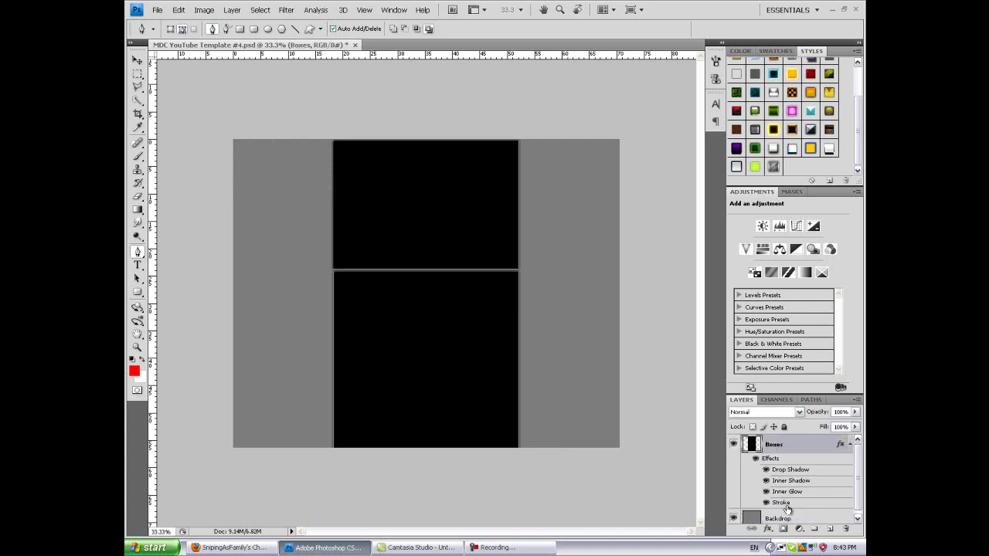
left_click(788, 518)
left_click(829, 530)
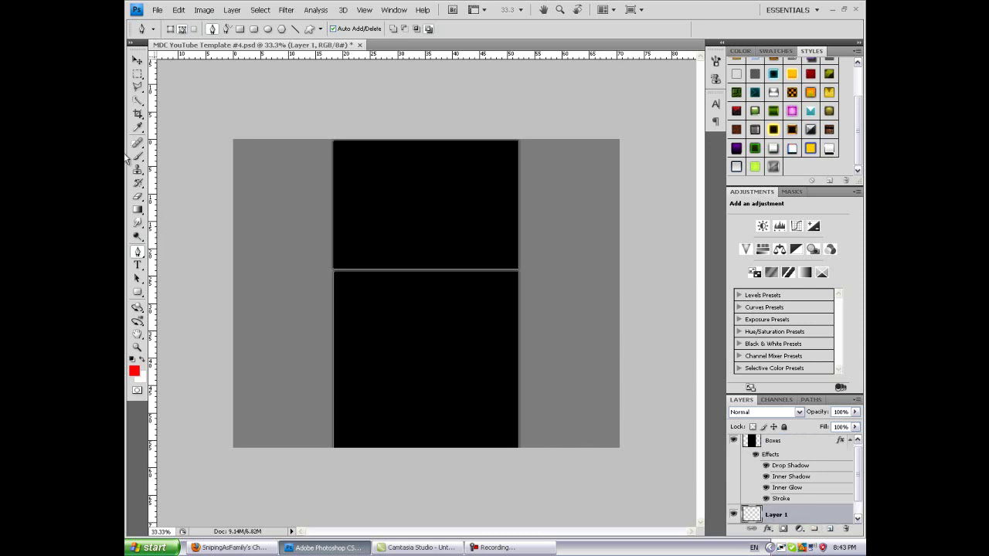
Step: Draw a closed Pen path over the canvas's upper-left corner, with a curved lower edge sweeping down into the upper black box
left_click_drag(190, 159, 146, 190)
left_click(190, 159)
left_click(208, 97)
left_click(333, 106)
left_click(363, 127)
left_click(356, 208)
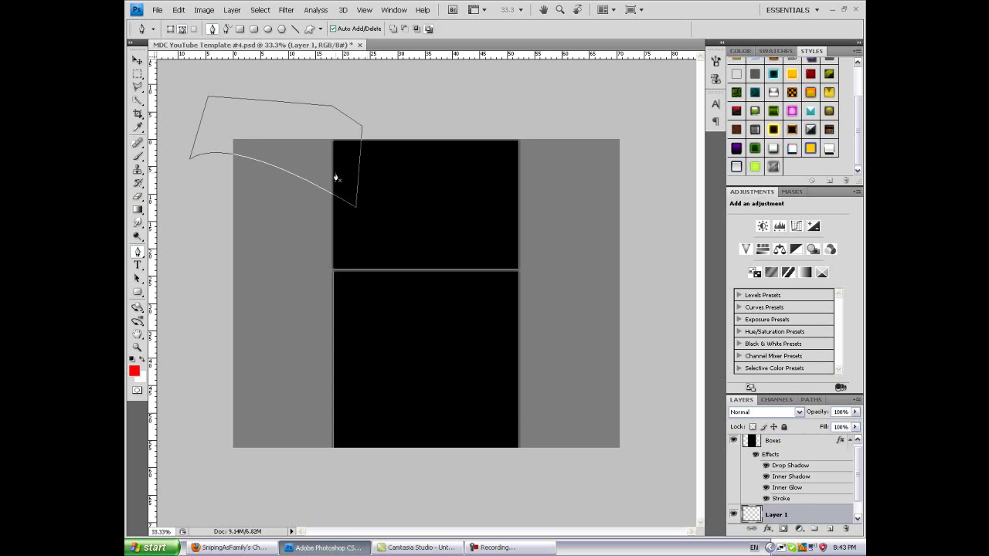
Step: Fill the corner path with black on Layer 1 and delete the path
right_click(336, 164)
left_click(370, 214)
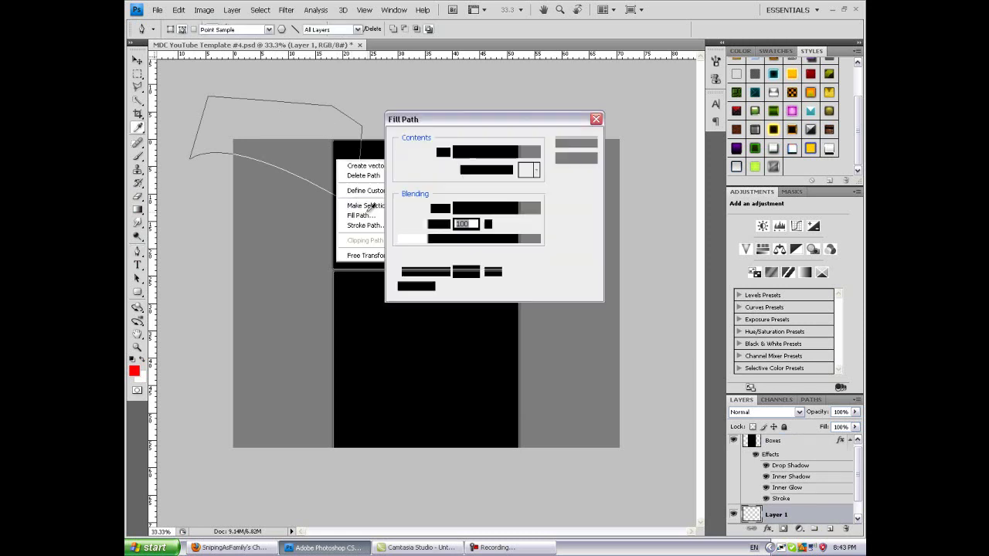
left_click(572, 142)
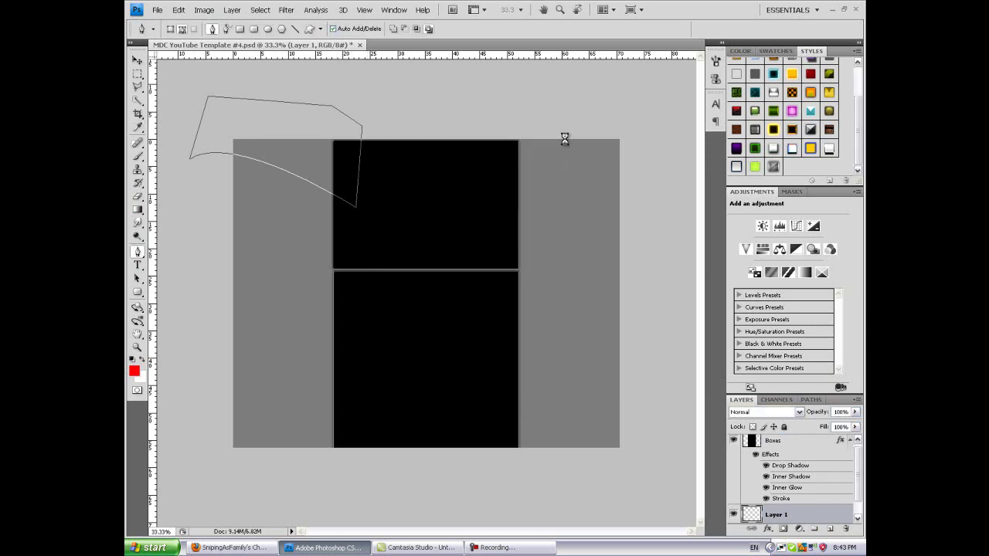
right_click(333, 157)
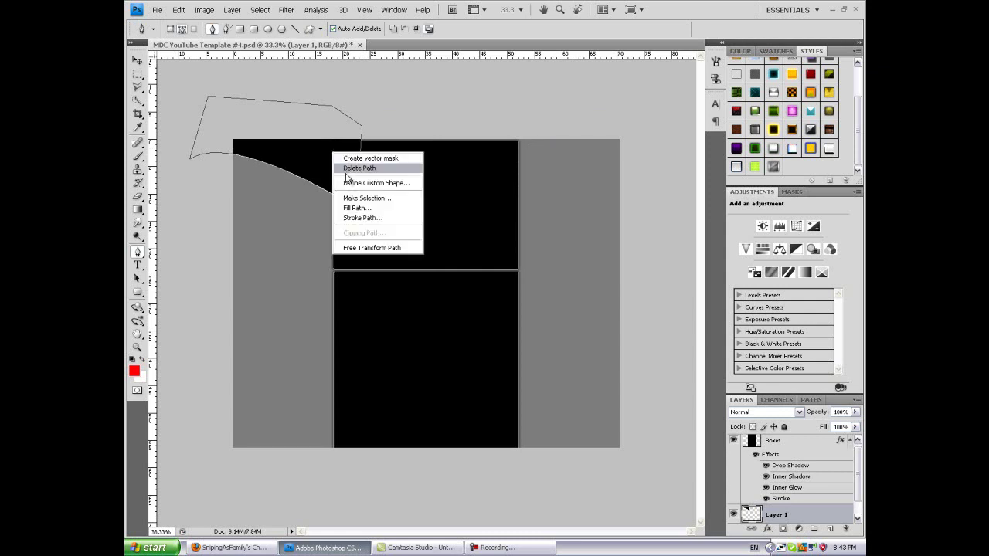
left_click(360, 169)
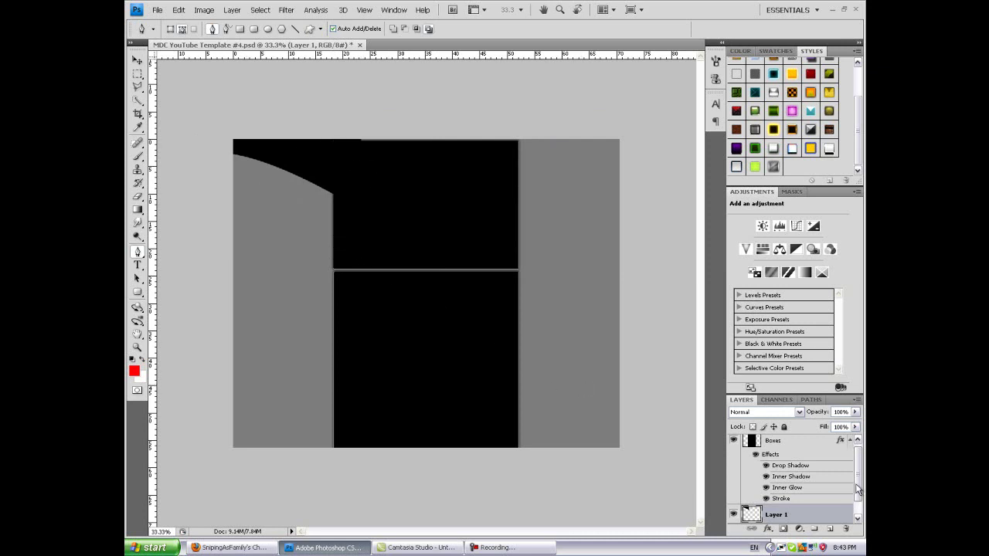
Step: Apply the saved grey metallic style to Layer 1 and open its layer style settings
left_click(773, 167)
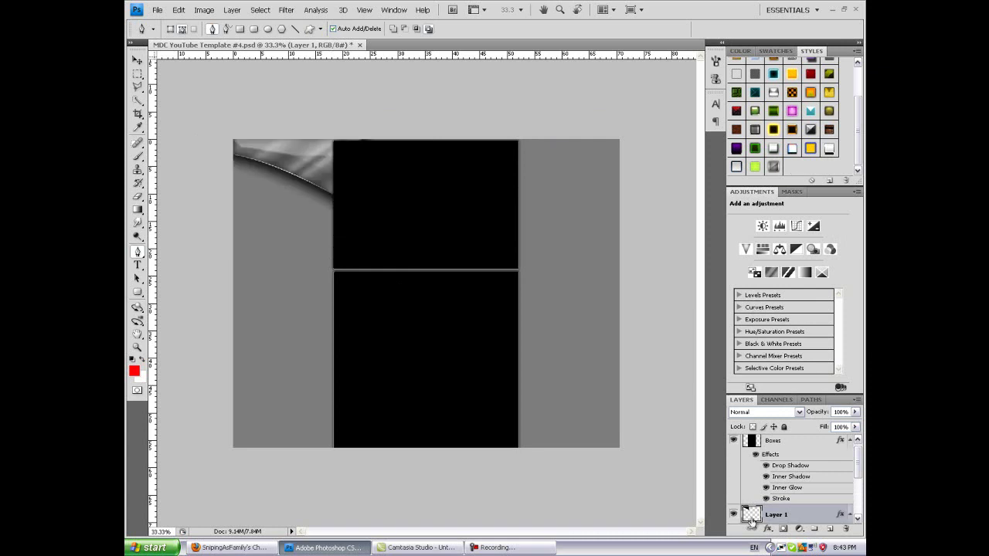
double_click(751, 516)
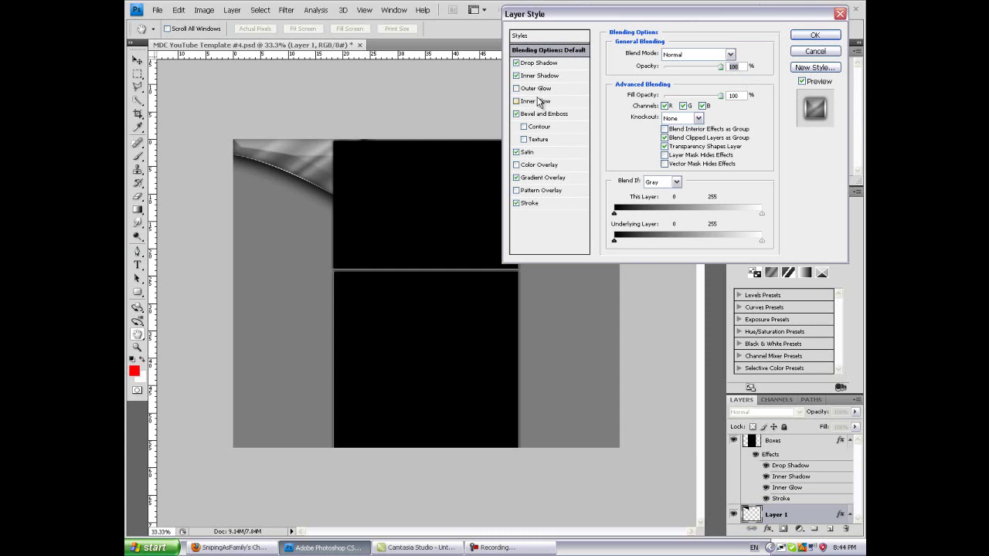
Step: Examine the Drop Shadow settings of Layer 1, including its spread and size
left_click(541, 62)
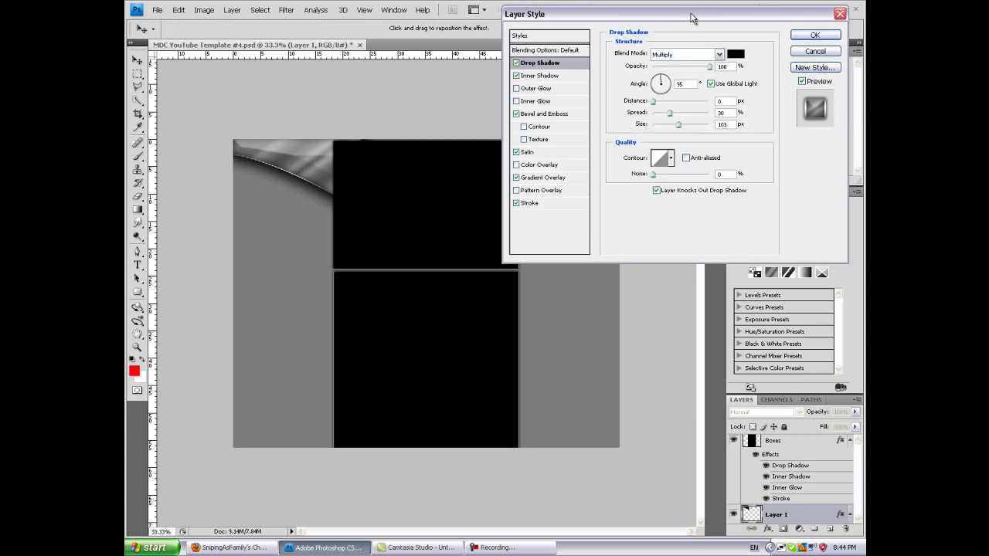
left_click_drag(692, 17, 687, 39)
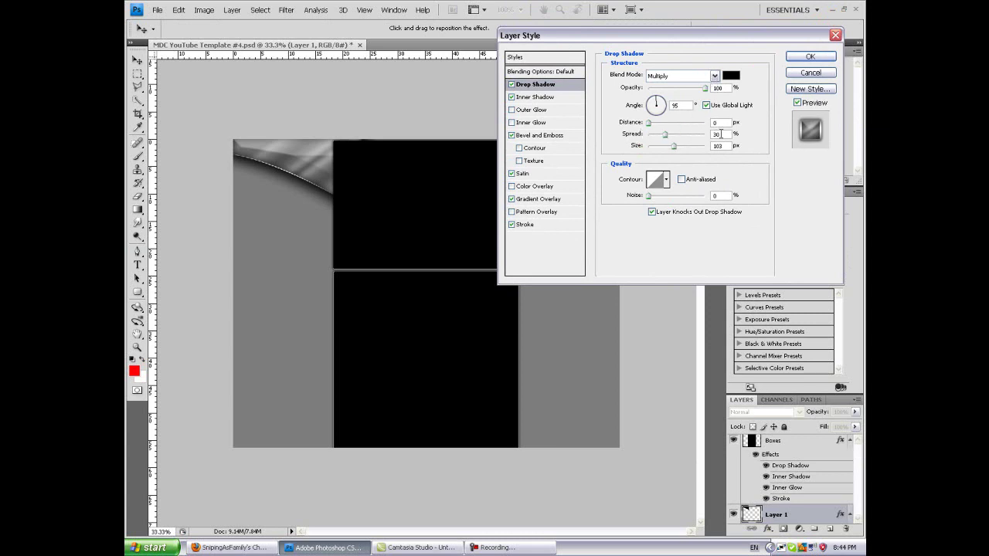
left_click(726, 136)
left_click_drag(725, 147, 709, 146)
left_click(727, 146)
Step: Review the Inner Shadow and Bevel and Emboss settings of Layer 1, including the bevel's shadow mode
left_click(533, 97)
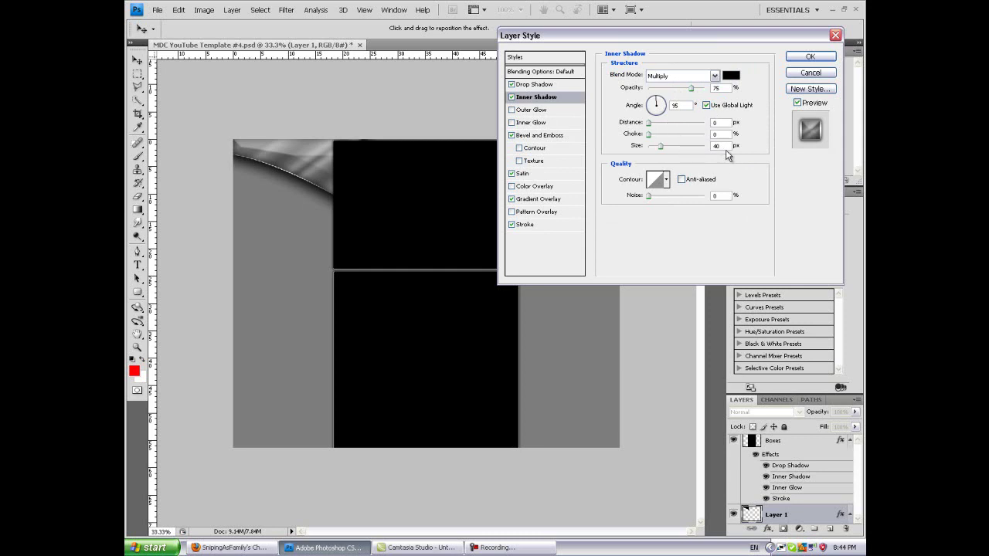
left_click(536, 137)
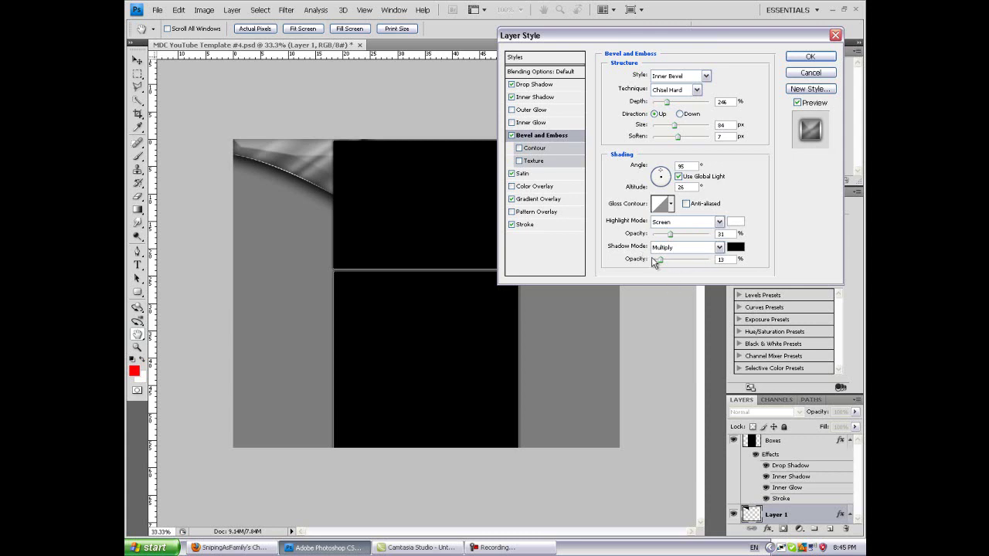
left_click(719, 249)
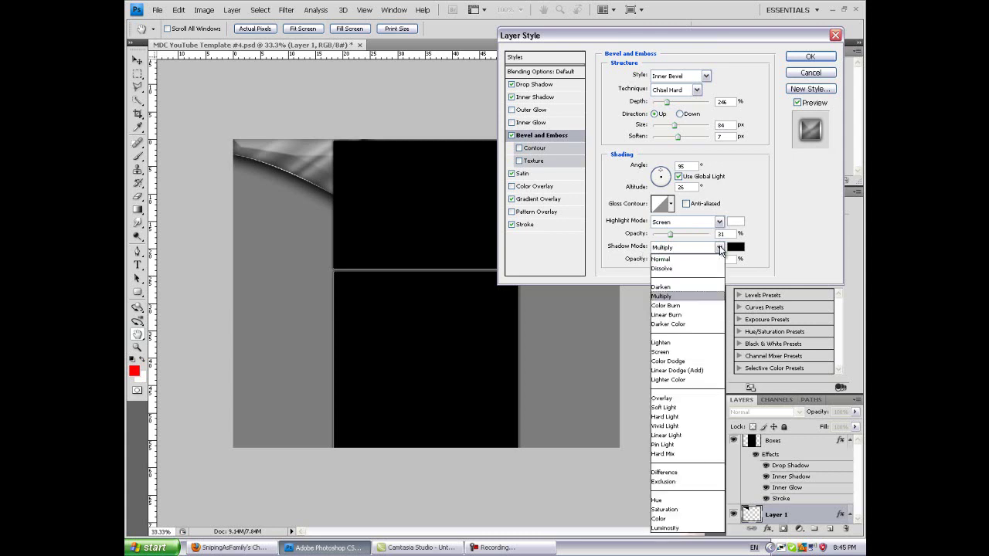
left_click(719, 248)
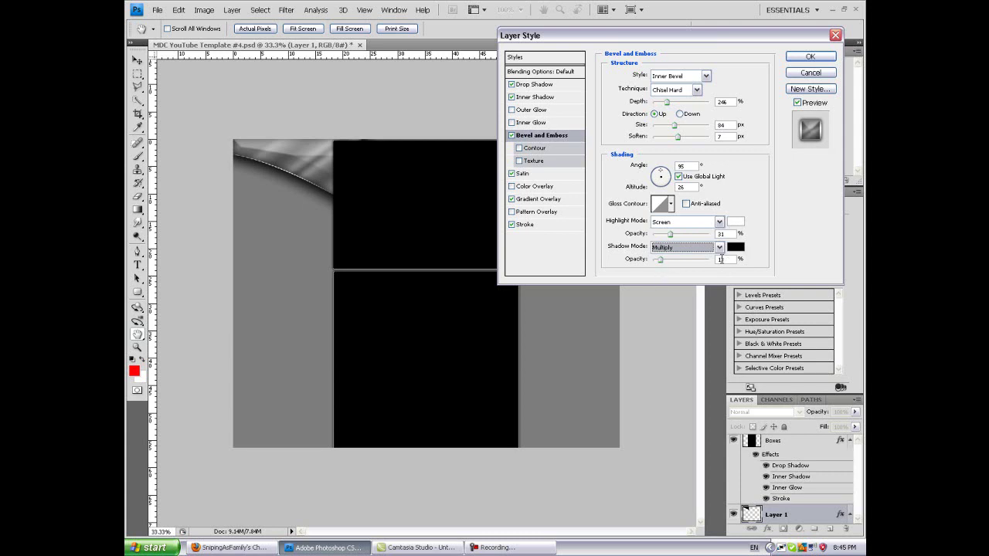
Step: Examine the Satin settings of Layer 1, including its opacity, distance and available contours
left_click(526, 174)
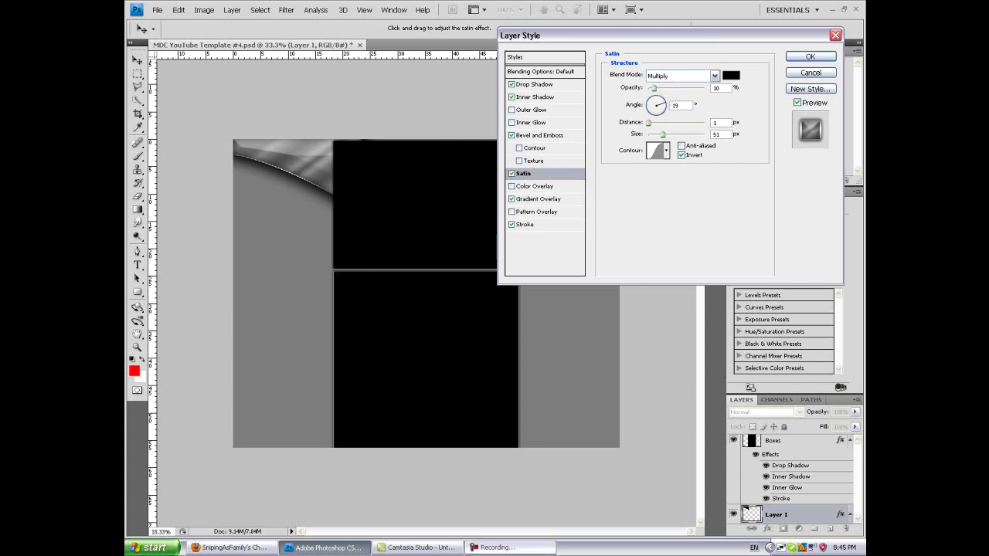
left_click(810, 498)
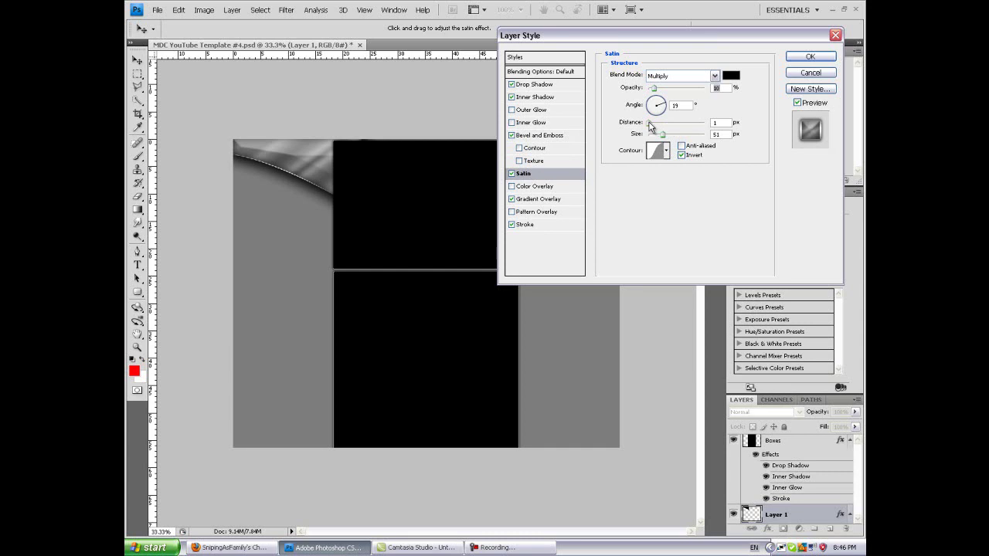
left_click(718, 122)
left_click(668, 151)
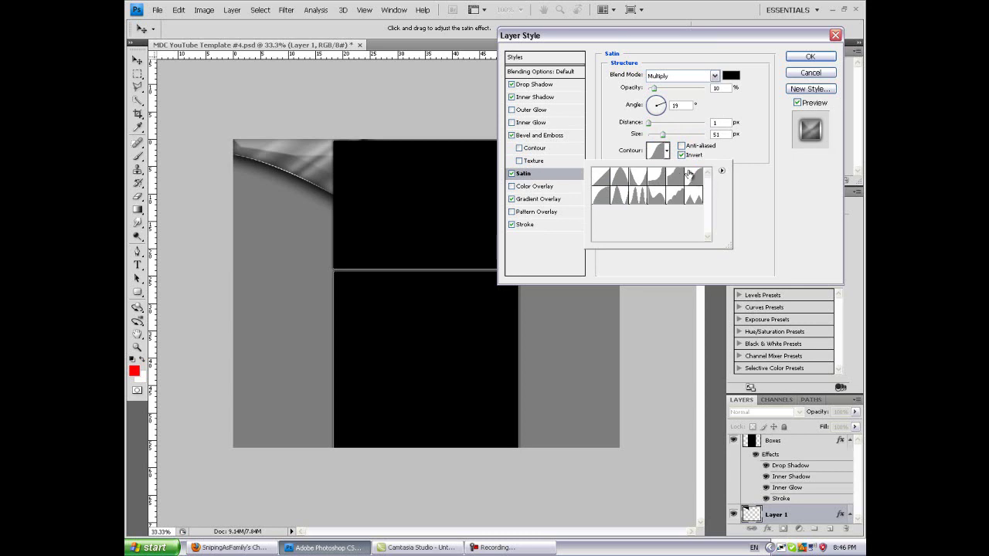
left_click(666, 151)
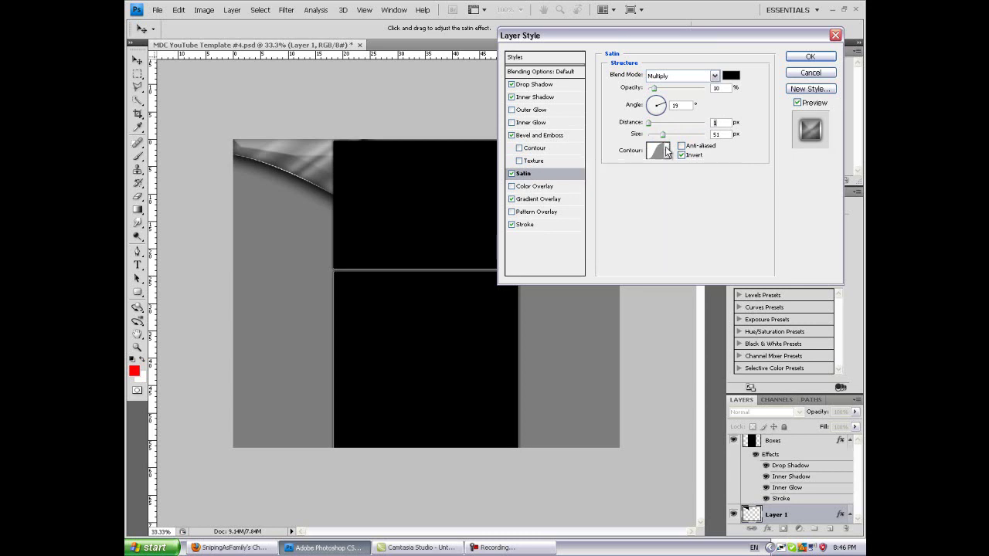
Step: Examine the Gradient Overlay settings of Layer 1 and the colour stops of its gradient
left_click(539, 200)
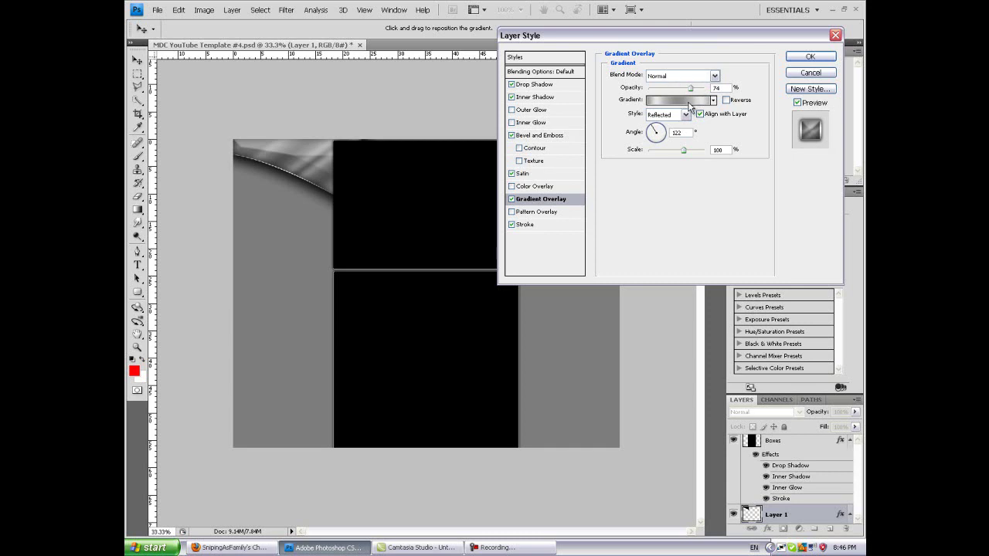
left_click(687, 103)
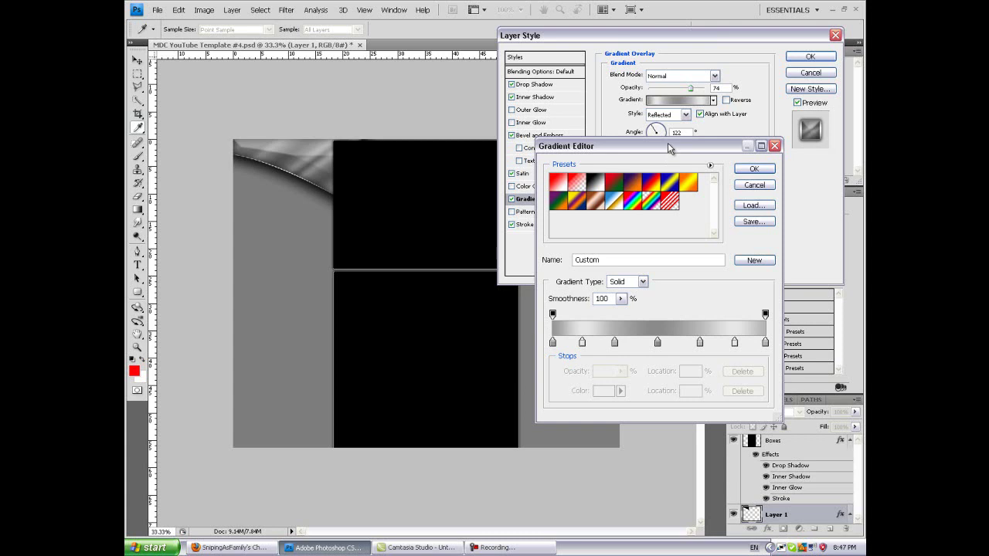
left_click_drag(669, 149, 648, 71)
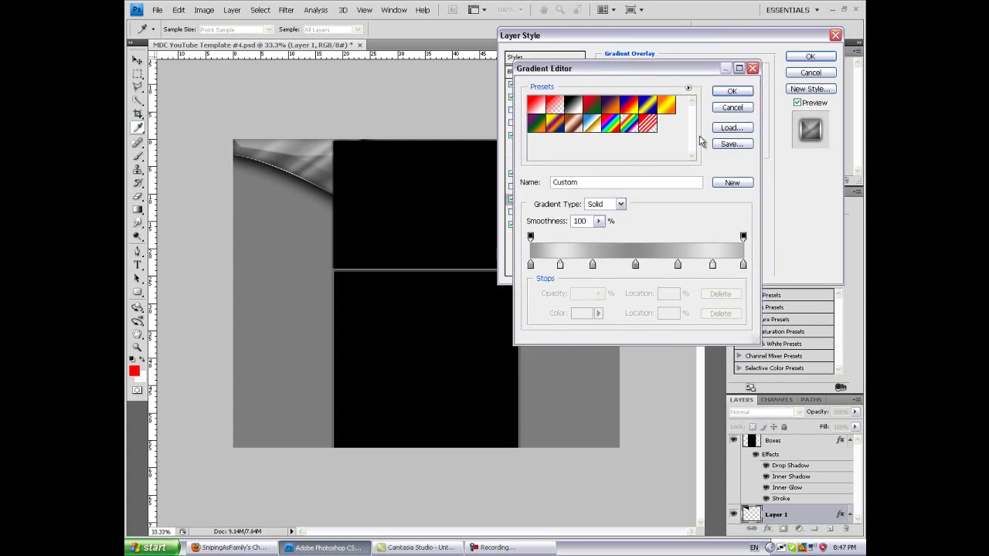
left_click(732, 92)
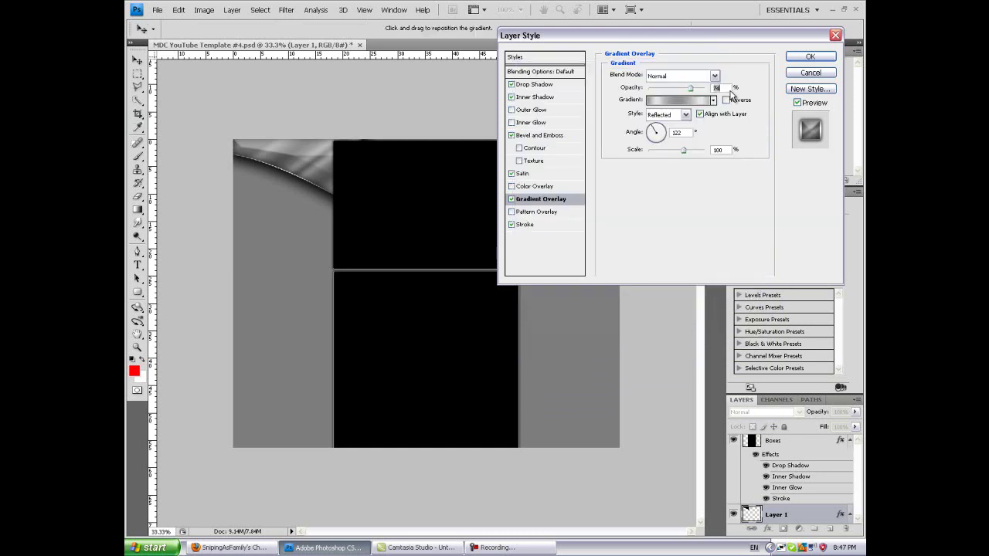
Step: Open the Stroke effect's gradient for editing and move its second dark grey stop to location 0%
left_click(536, 225)
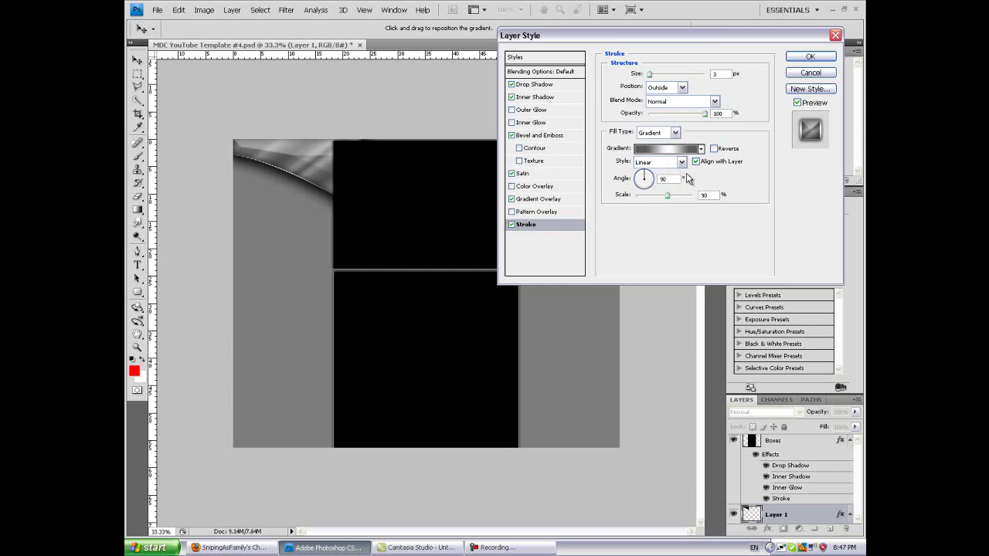
left_click(675, 136)
left_click(672, 152)
left_click(675, 150)
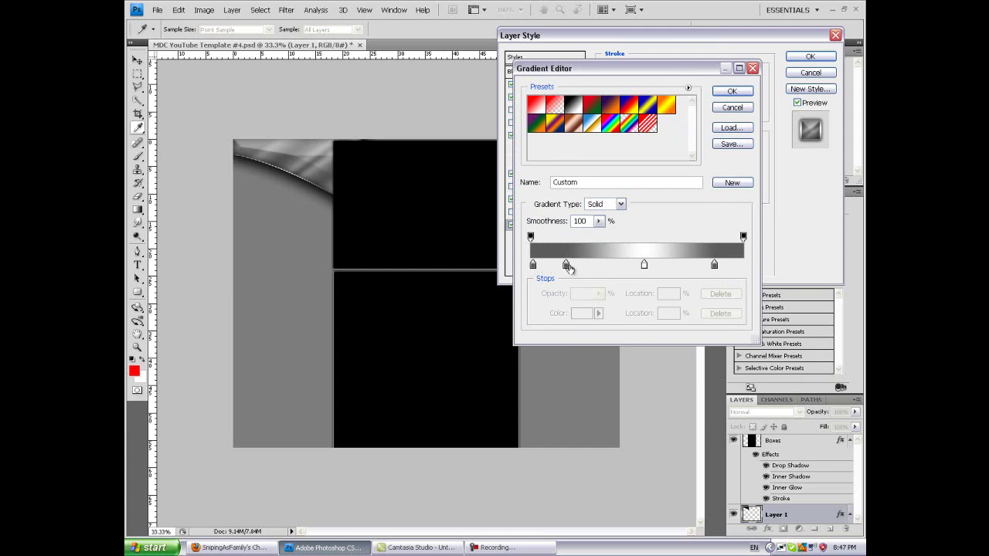
left_click_drag(566, 267, 533, 271)
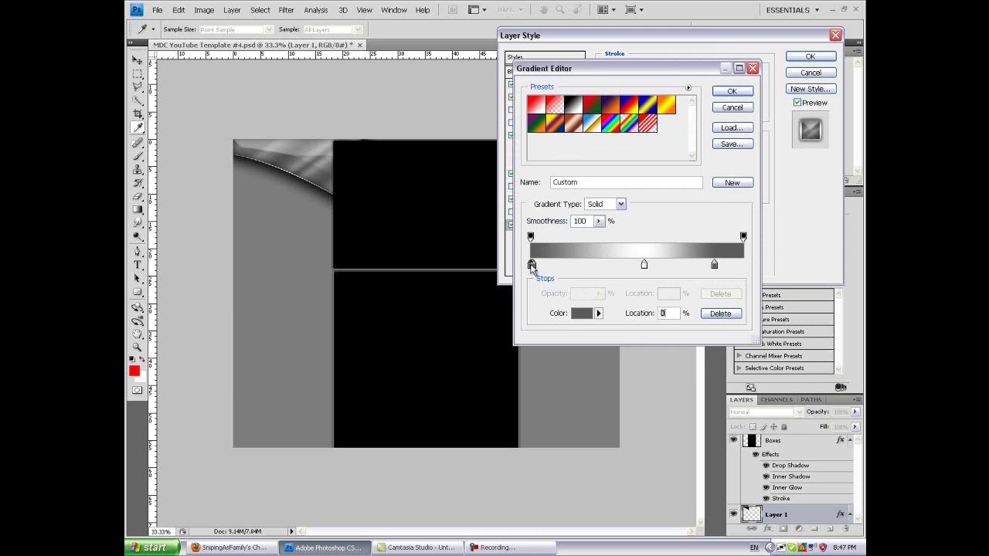
Step: Inspect the colours of the starting, middle and final stops in the stroke gradient
double_click(532, 266)
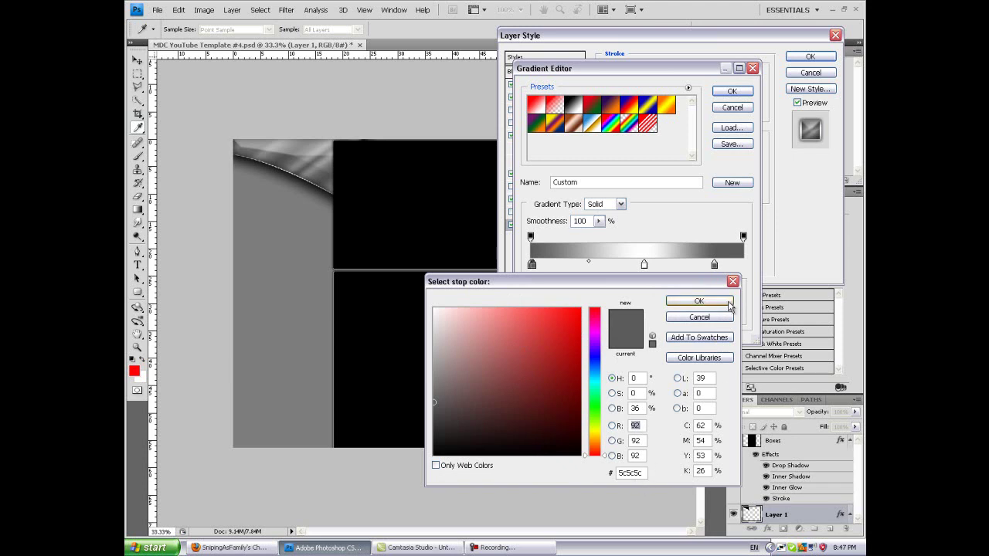
left_click(700, 300)
double_click(645, 266)
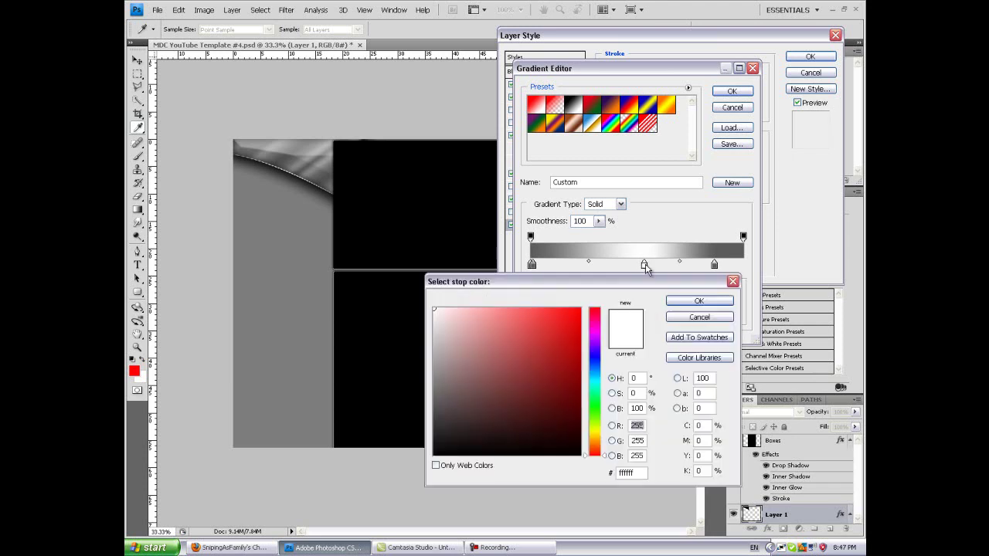
left_click(700, 300)
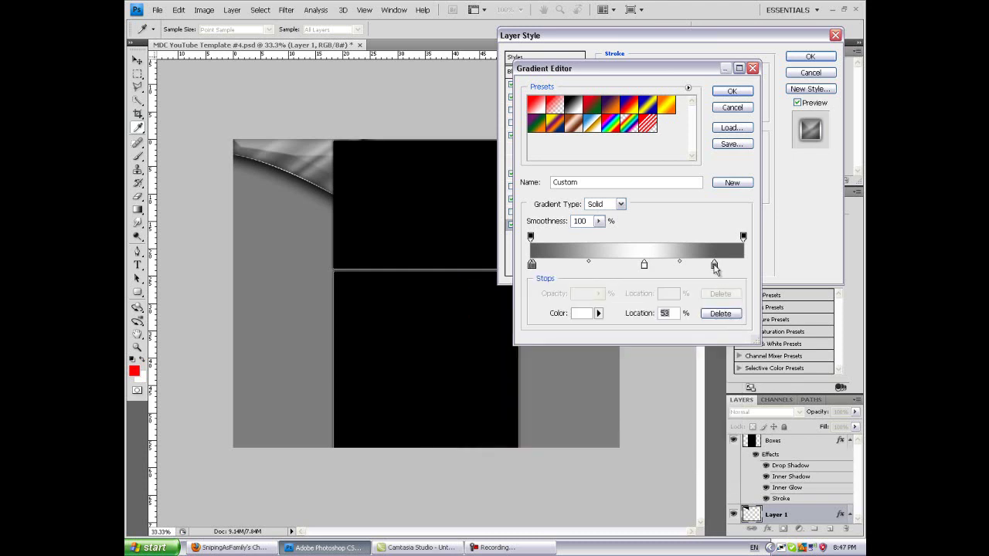
double_click(715, 266)
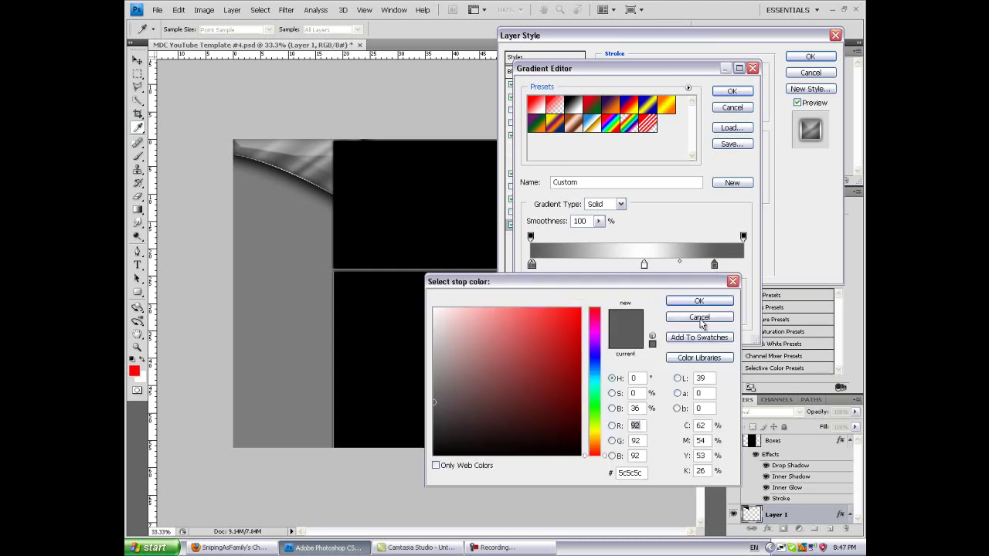
left_click(700, 302)
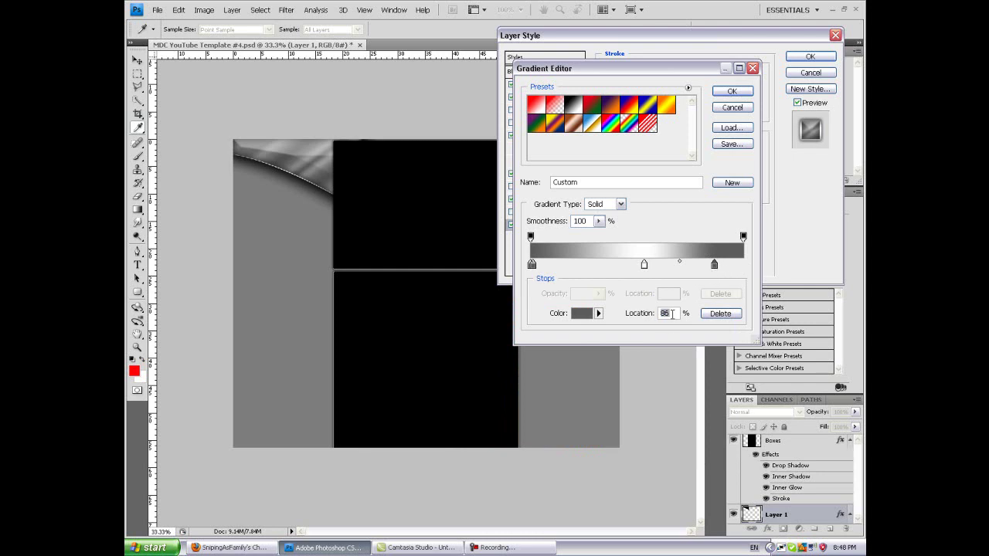
Step: Confirm the stroke gradient and apply the layer style settings to Layer 1
left_click(738, 93)
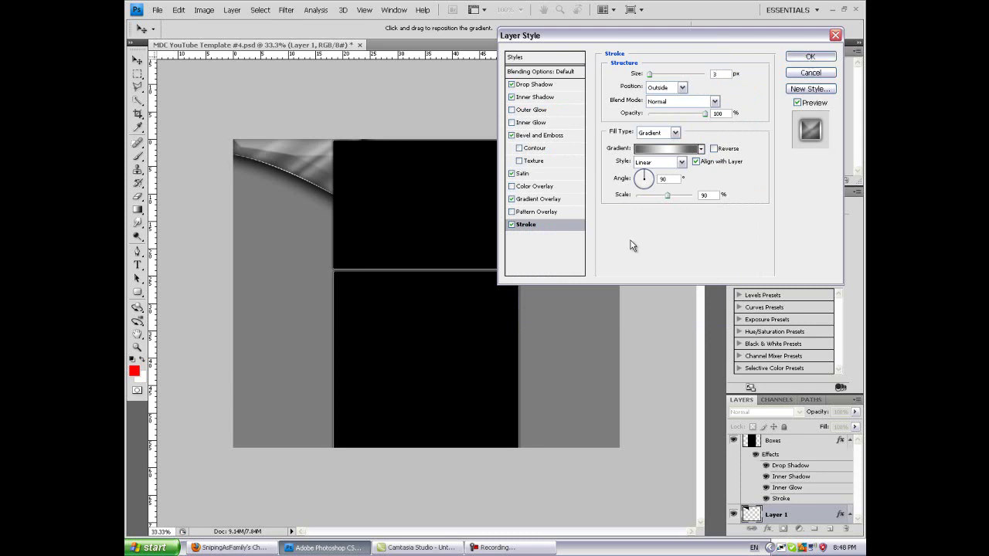
key("Return")
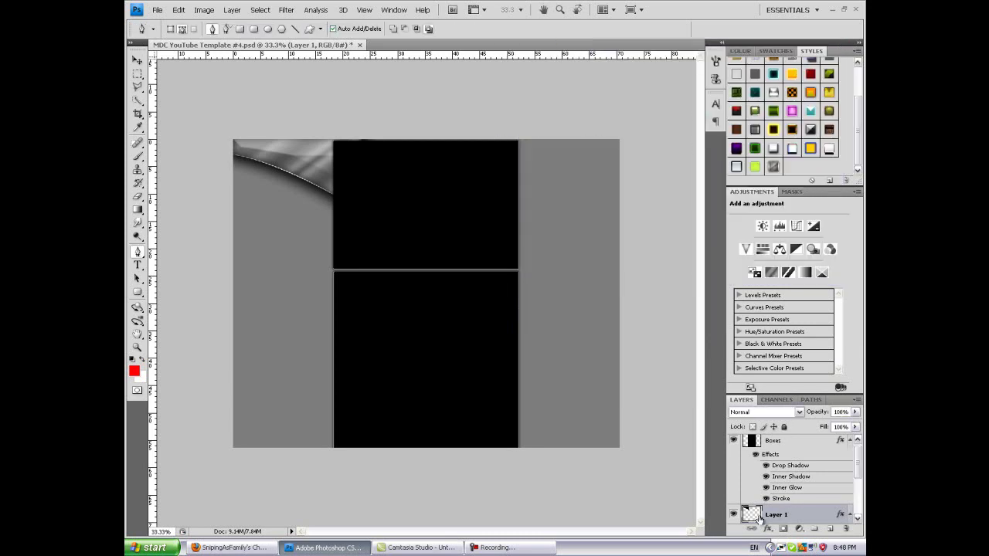
Step: Examine the options for saving Layer 1's layer effects as a new style preset
double_click(755, 518)
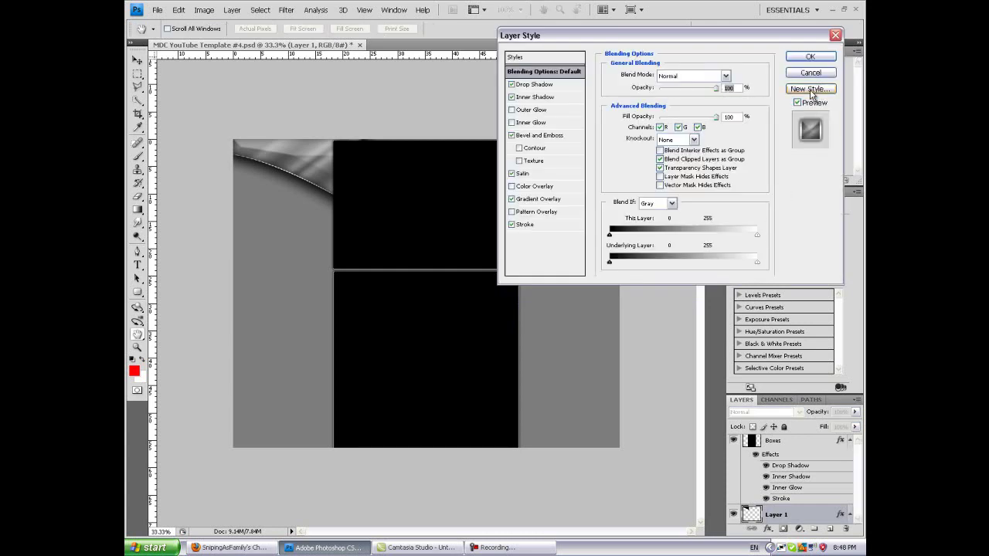
left_click(809, 91)
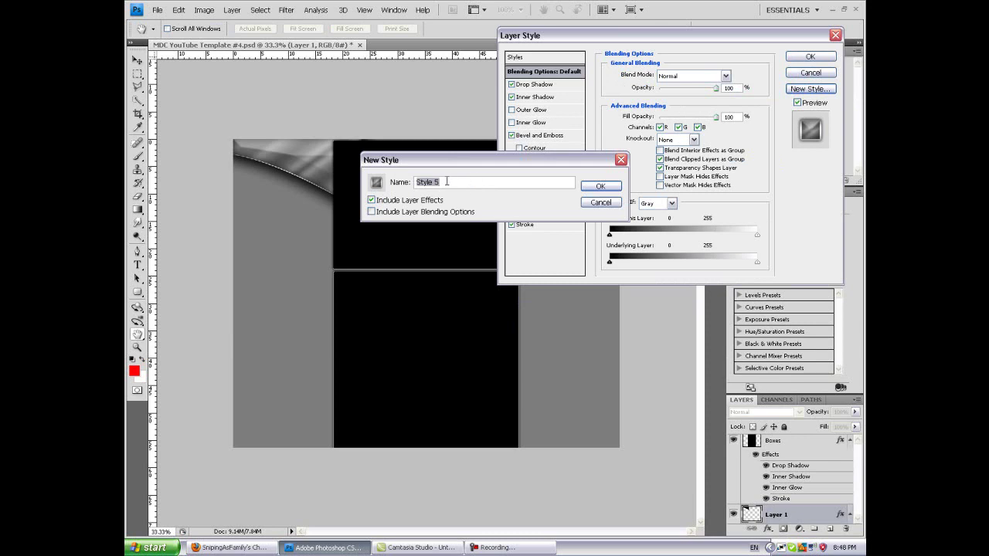
left_click(601, 187)
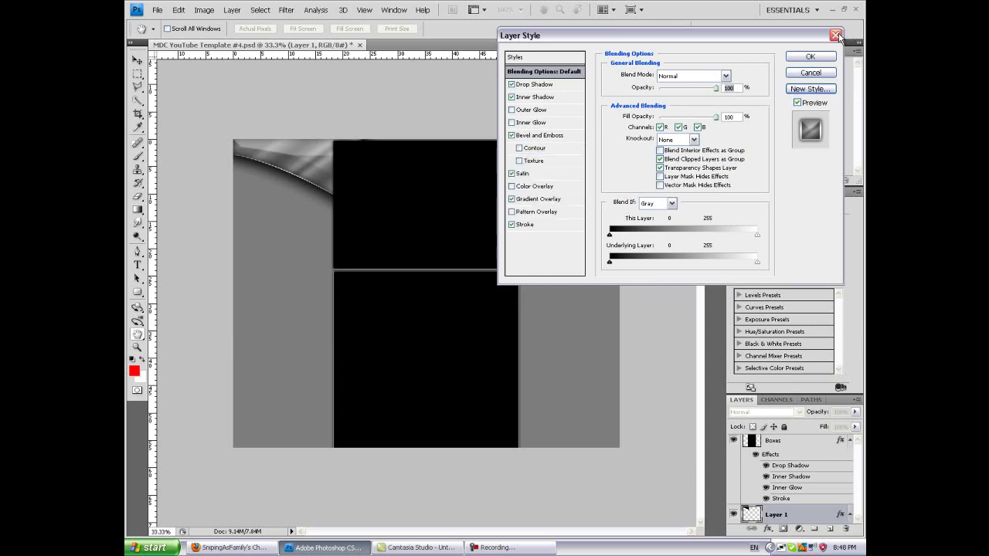
left_click(836, 35)
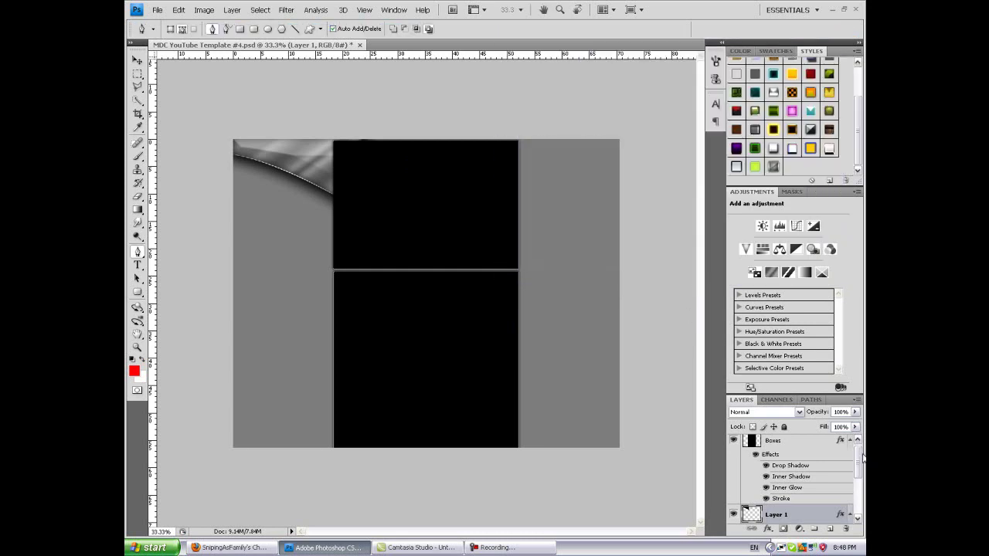
Step: Create a new empty layer directly above the Backdrop layer
left_click_drag(861, 459, 857, 502)
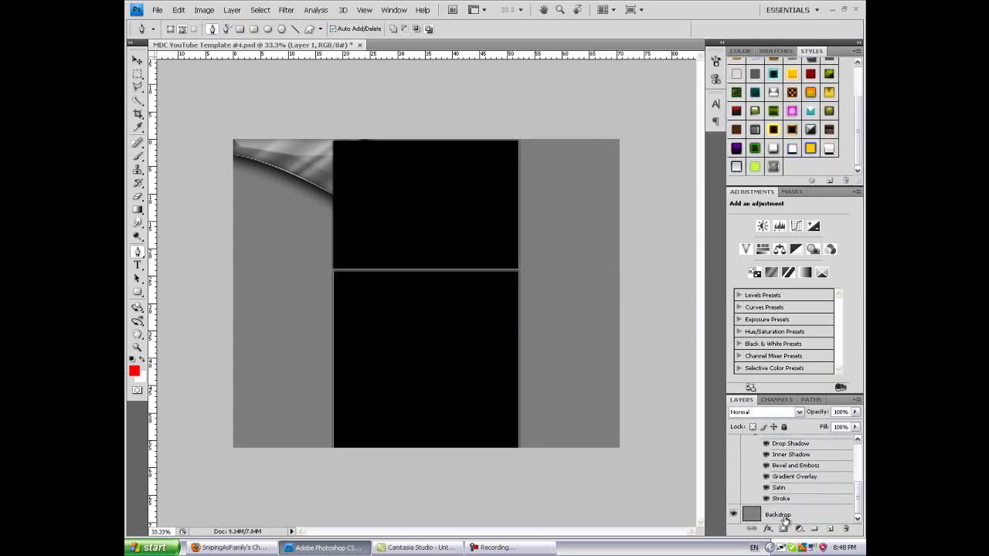
left_click(820, 515)
left_click(830, 529)
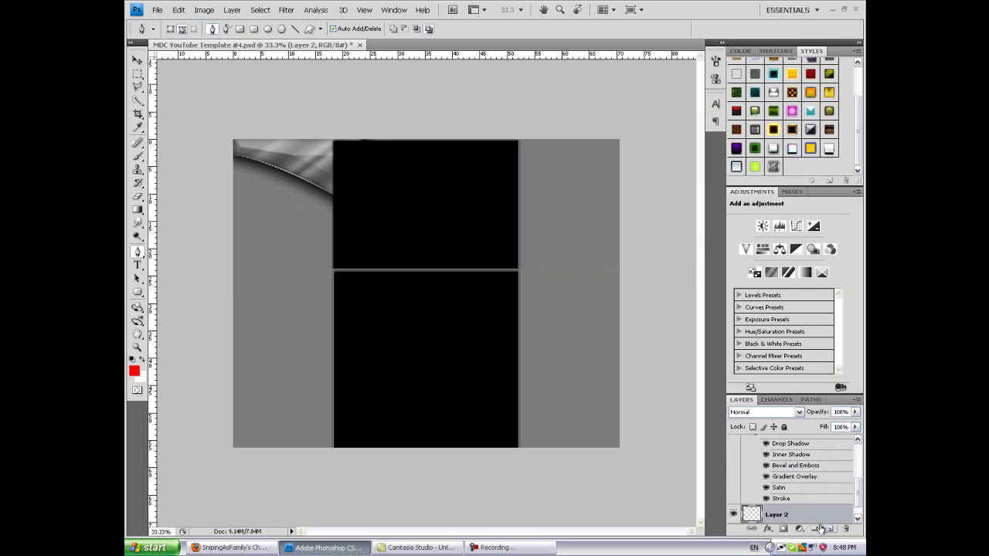
left_click_drag(858, 495, 861, 514)
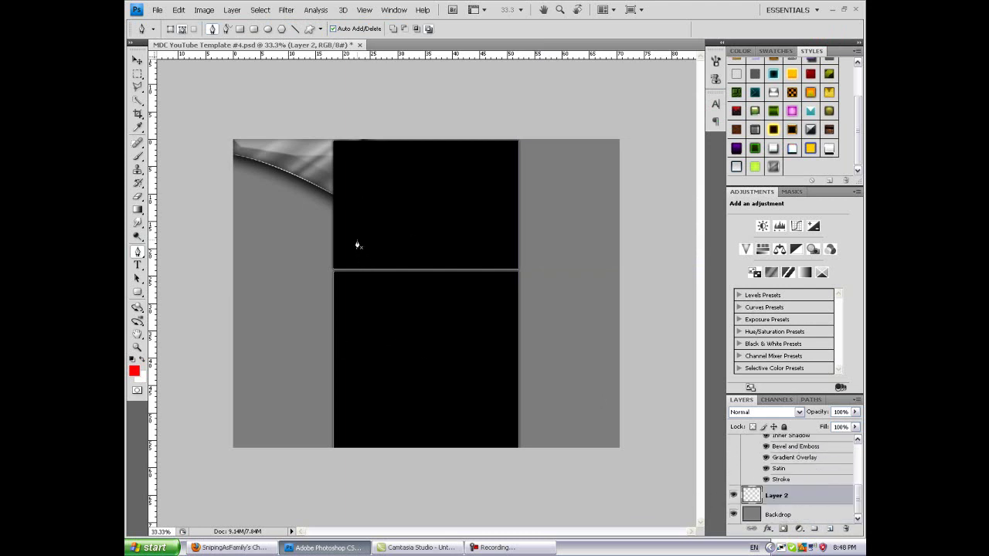
Step: Draw a closed Pen path around the canvas's upper-left corner, with a curved lower edge below the existing metallic shape
left_click_drag(177, 240, 142, 285)
left_click(203, 122)
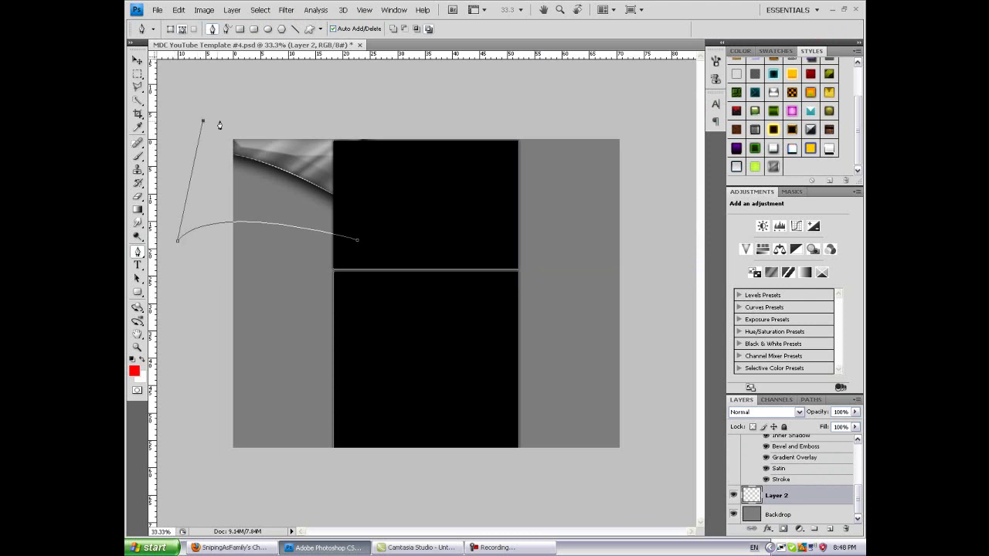
left_click(362, 110)
left_click(356, 242)
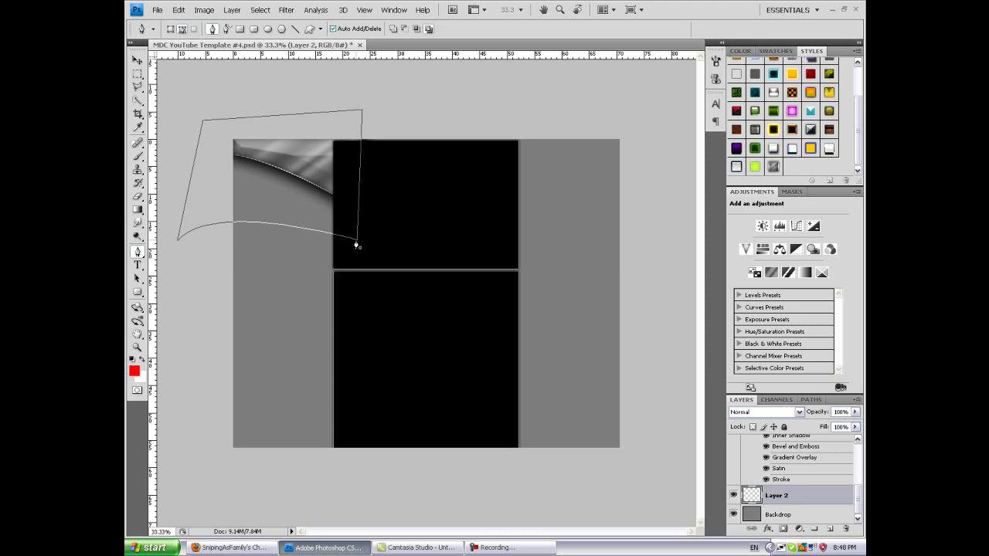
Step: Fill the path with black at 100% opacity on Layer 2 and delete the path
right_click(326, 195)
left_click(348, 252)
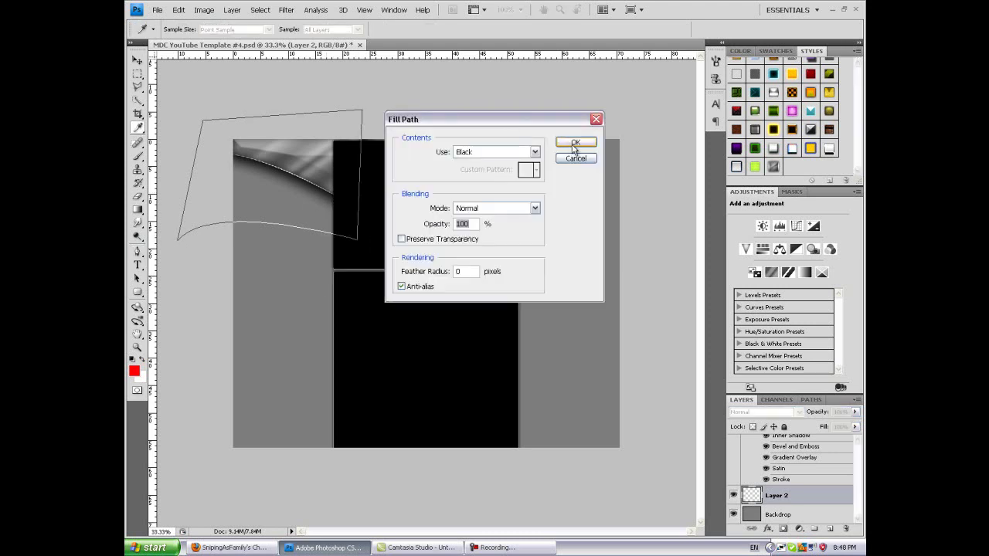
left_click(574, 144)
right_click(325, 191)
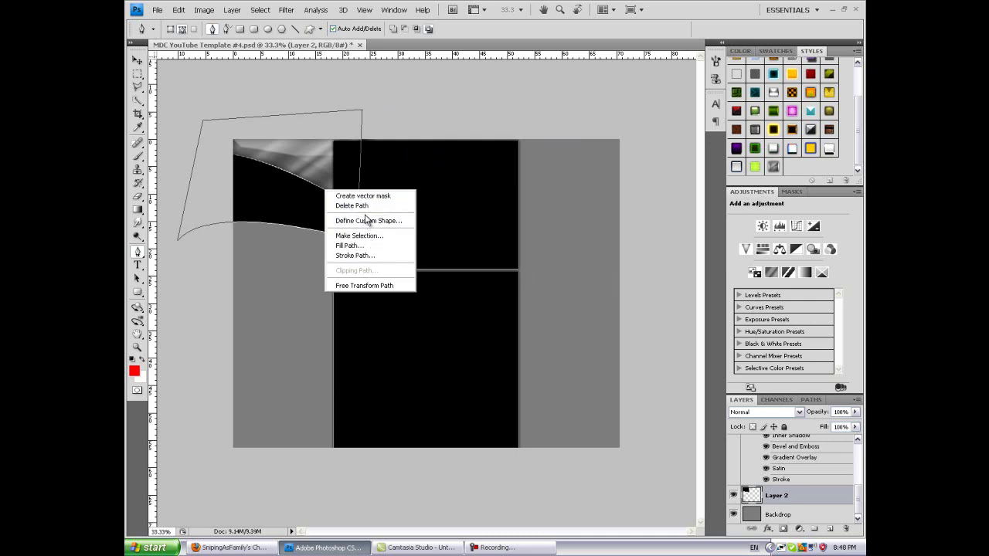
left_click(360, 209)
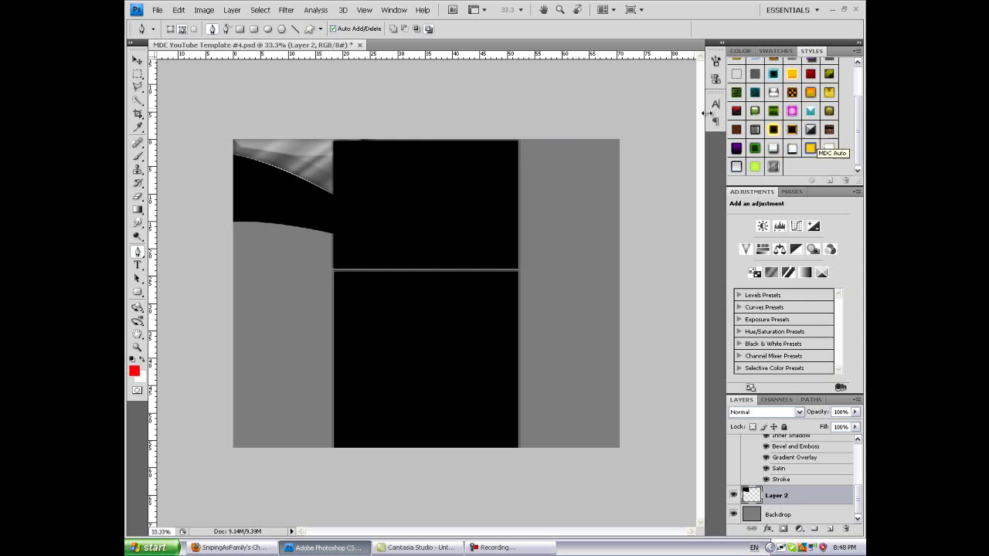
Step: Copy the layer style of Layer 1 and paste it onto Layer 2
scroll(858, 495, "up", 3)
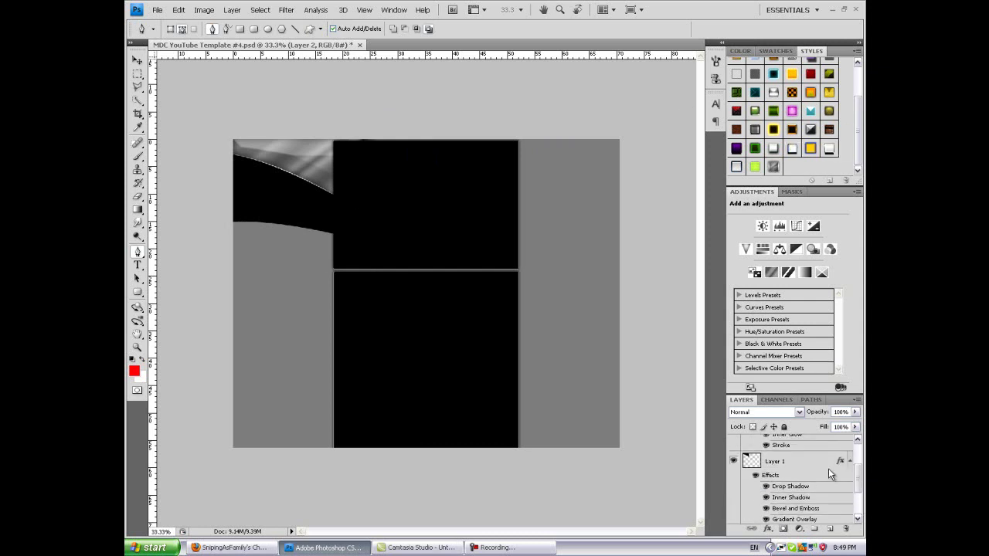
left_click(774, 462)
right_click(781, 450)
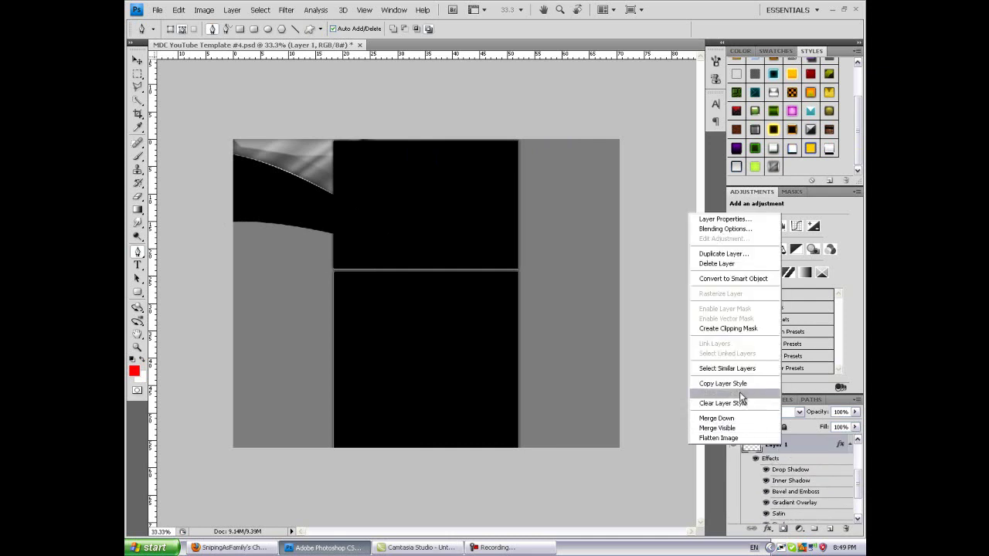
left_click(746, 392)
scroll(855, 484, "down", 2)
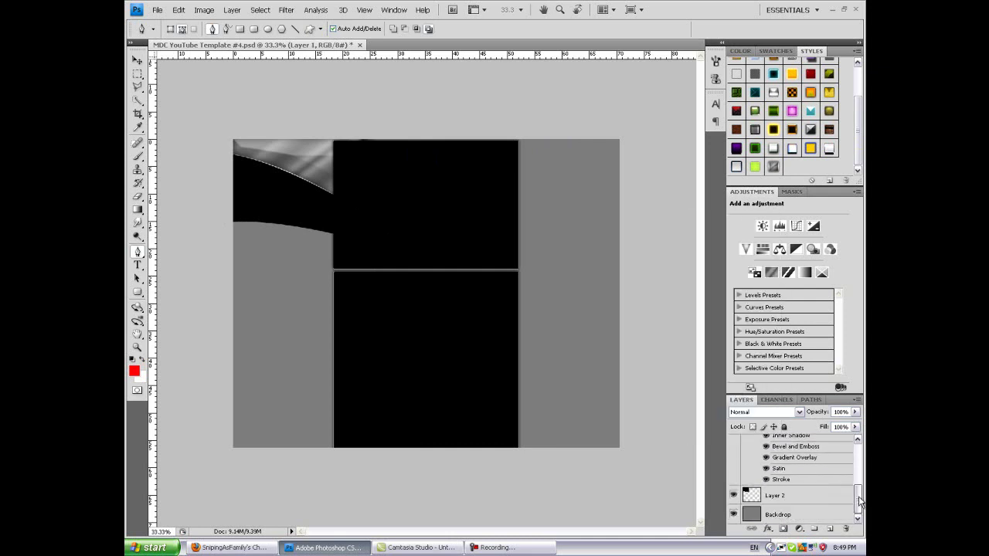
left_click(778, 497)
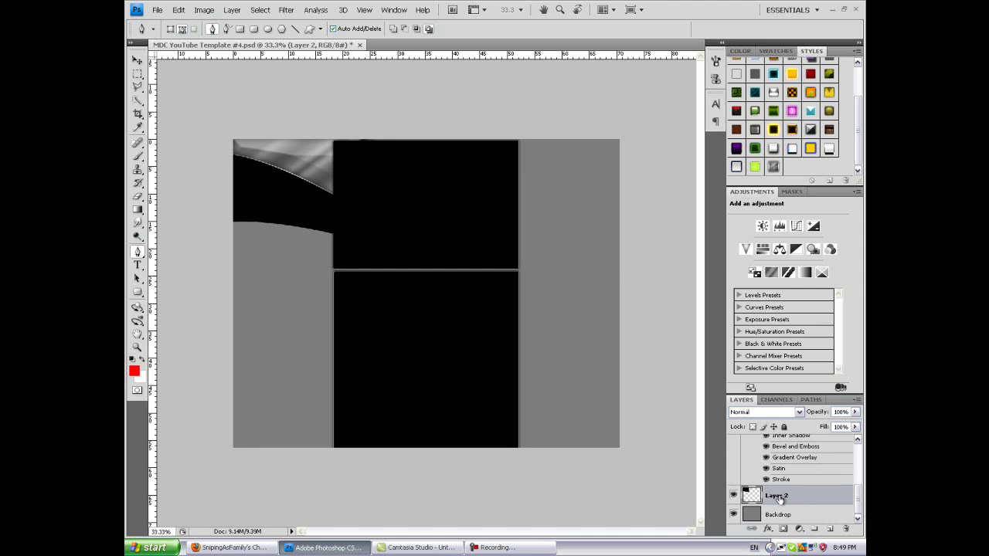
right_click(779, 496)
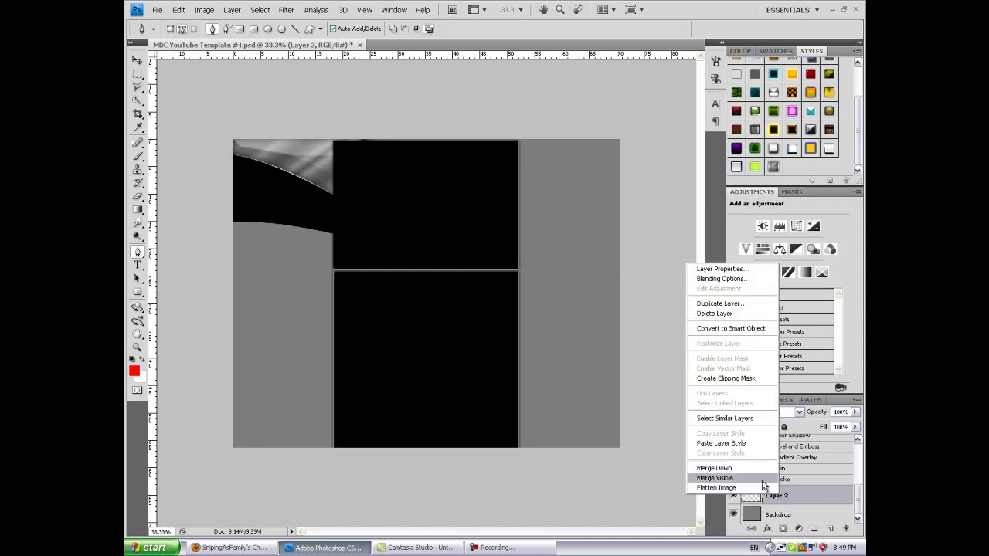
left_click(719, 445)
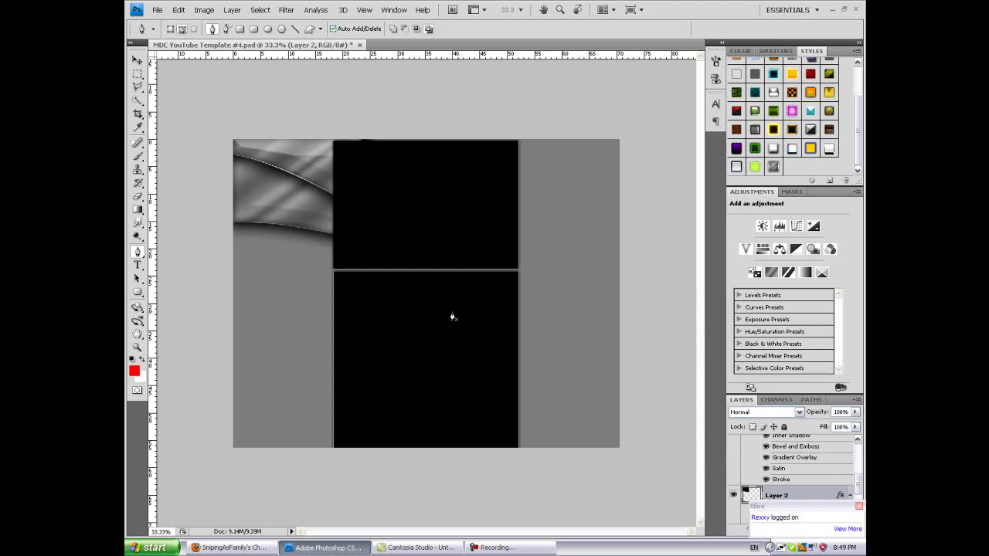
Step: Merge Layer 1 and Layer 2 into a single layer
scroll(858, 487, "down", 3)
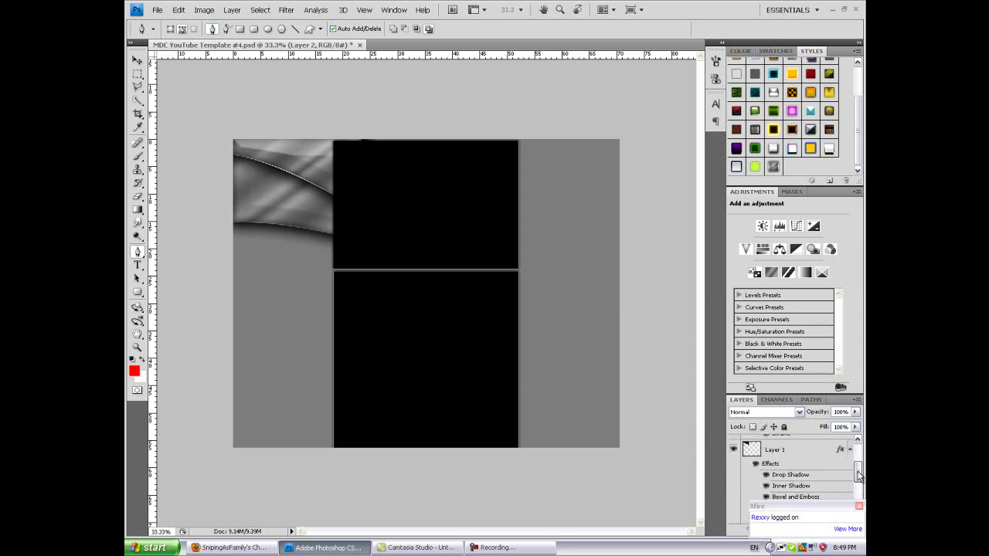
left_click(786, 475, "shift")
right_click(786, 475)
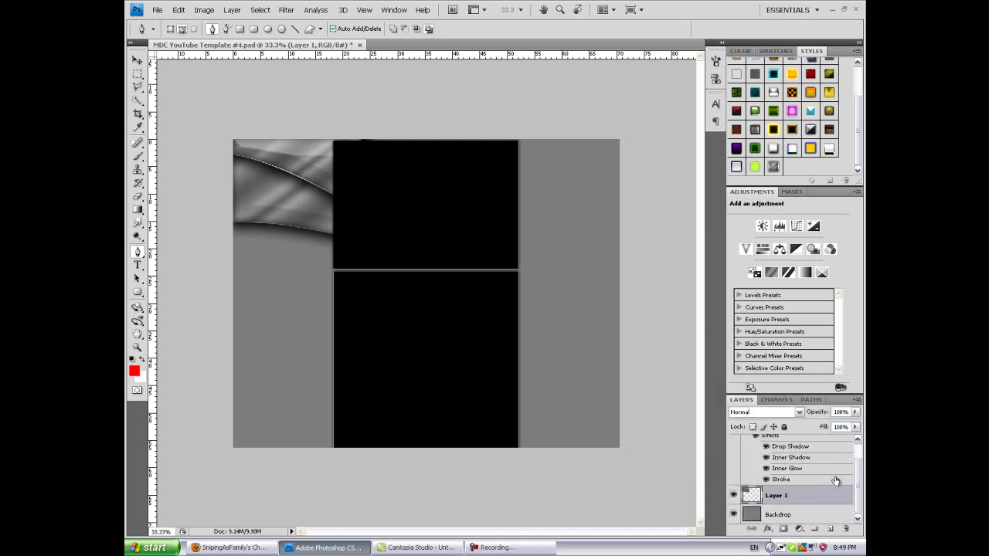
Step: Duplicate the merged metallic shape layer and move the copy across to the right side of the canvas
key("ctrl+j")
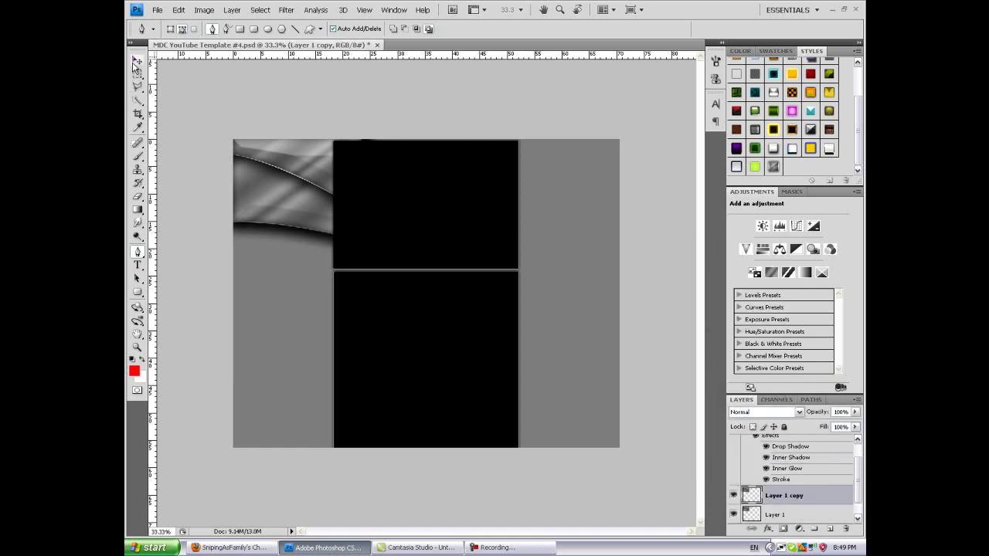
left_click(137, 59)
left_click_drag(297, 179, 432, 139)
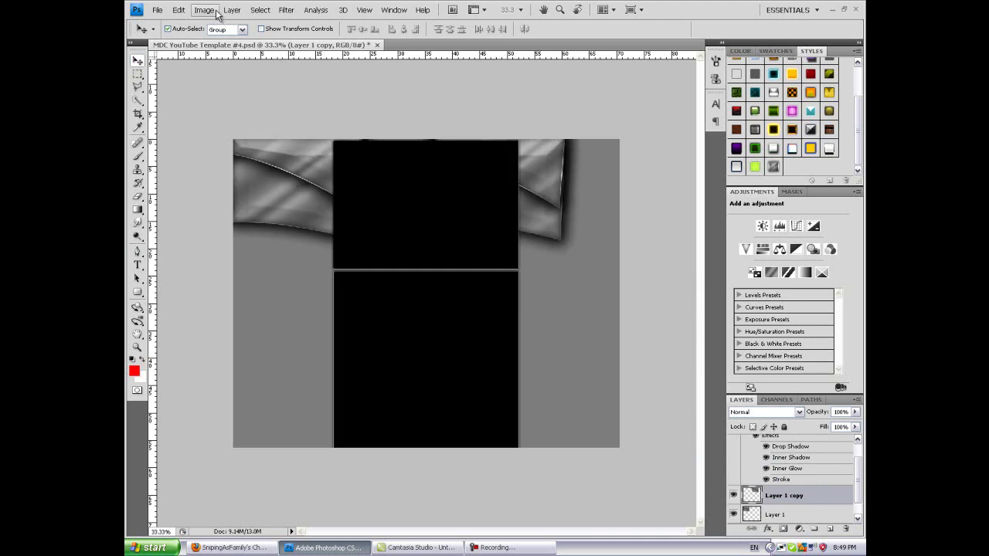
Step: Flip the copied metallic shape horizontally and position it in the canvas's upper-right corner to mirror the original
left_click(178, 9)
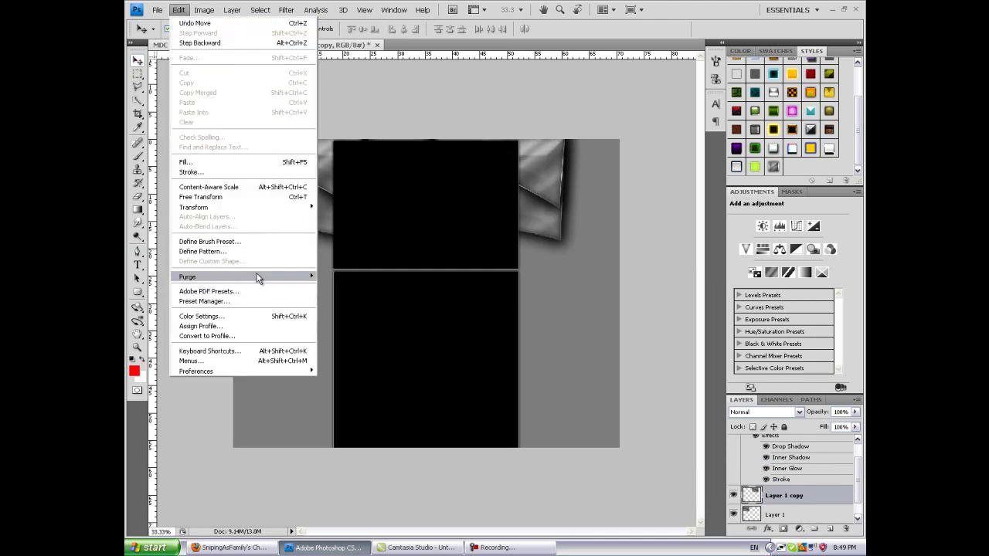
mouse_move(294, 207)
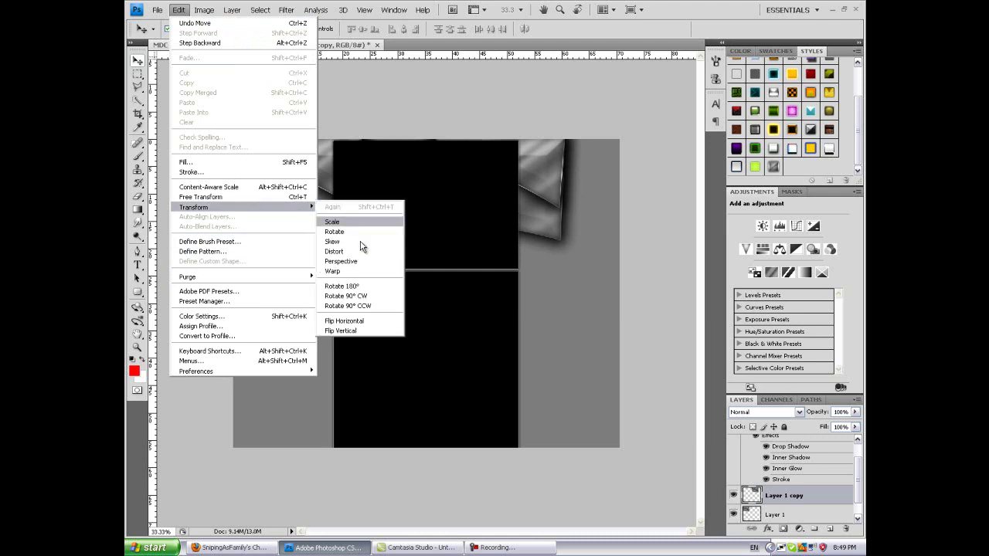
left_click(375, 320)
left_click_drag(536, 186, 609, 195)
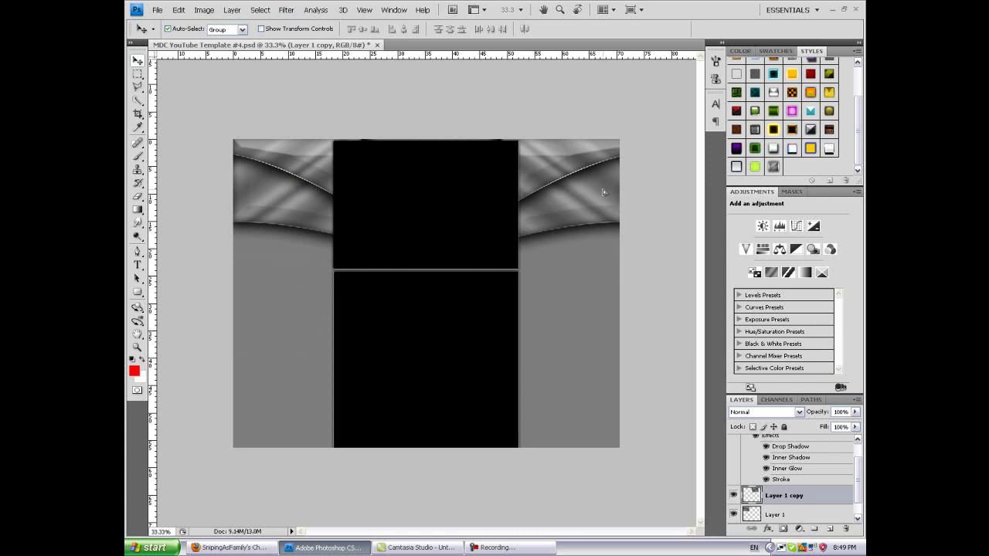